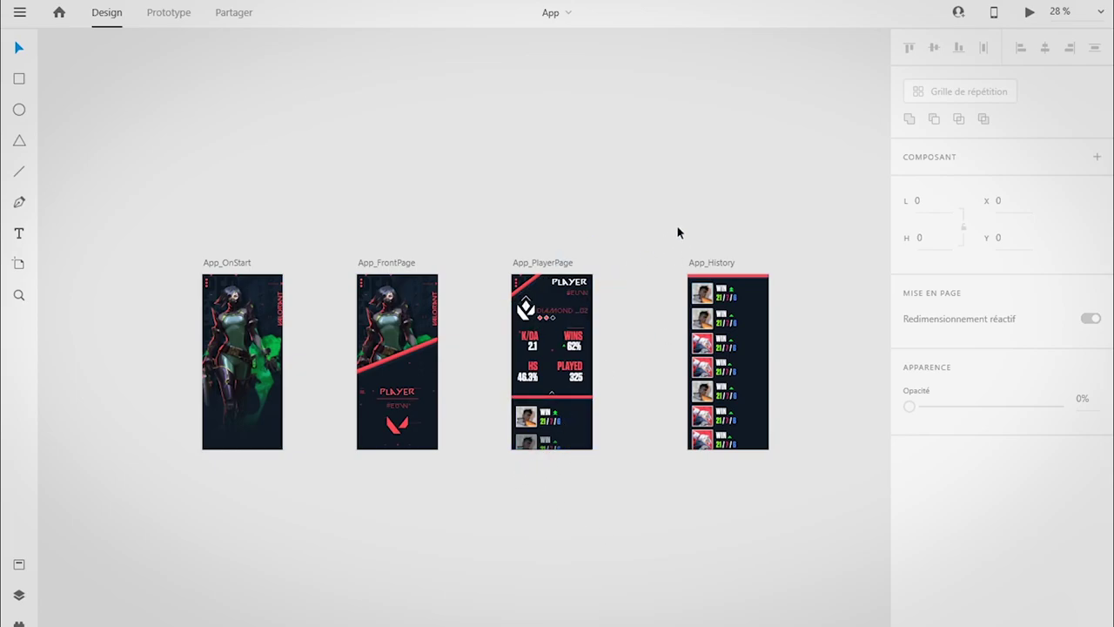
Step: Look over the four app artboards: App_OnStart, App_FrontPage, App_PlayerPage and App_History
scroll(380, 402, up, 1)
scroll(304, 384, up, 1)
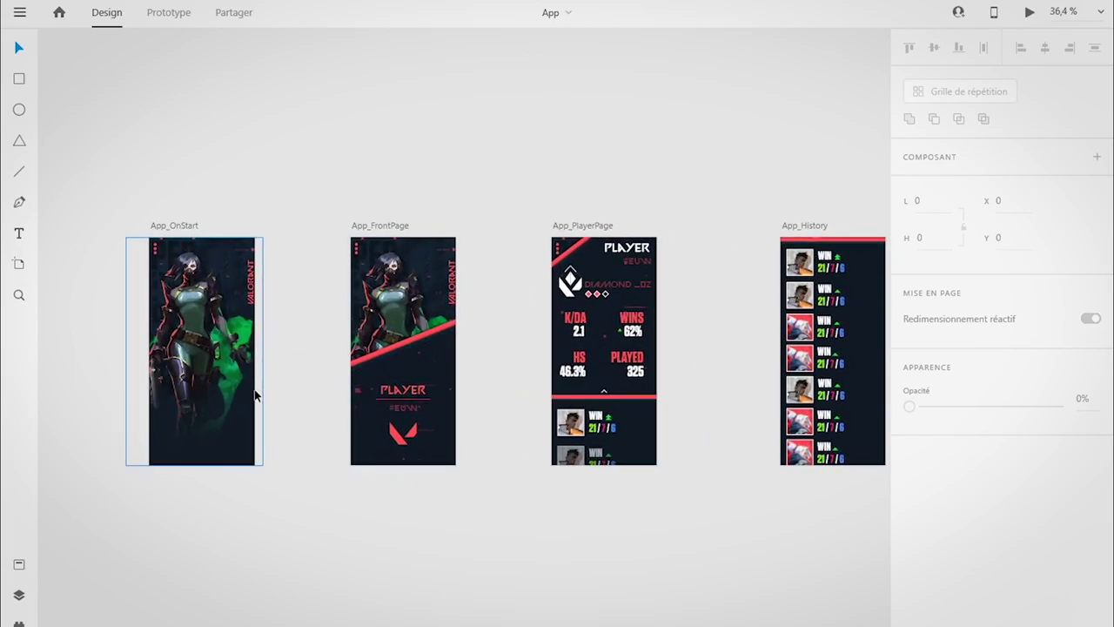
scroll(339, 420, right, 3)
drag(340, 421, 520, 435)
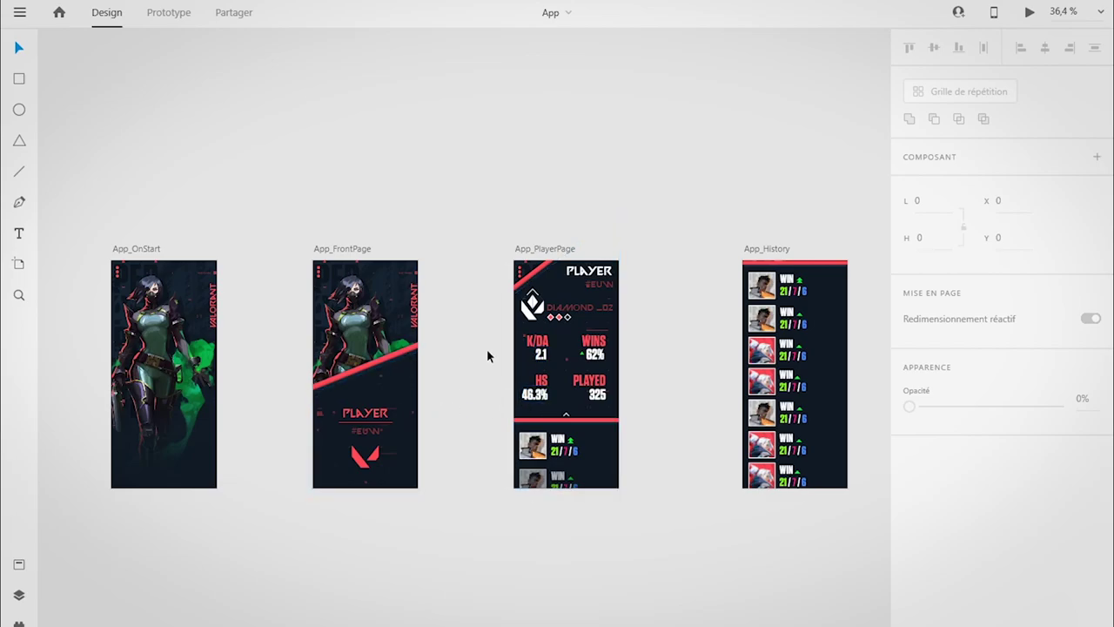
drag(221, 360, 351, 357)
scroll(357, 358, left, 1)
scroll(370, 361, up, 3)
scroll(384, 381, down, 3)
scroll(659, 403, right, 5)
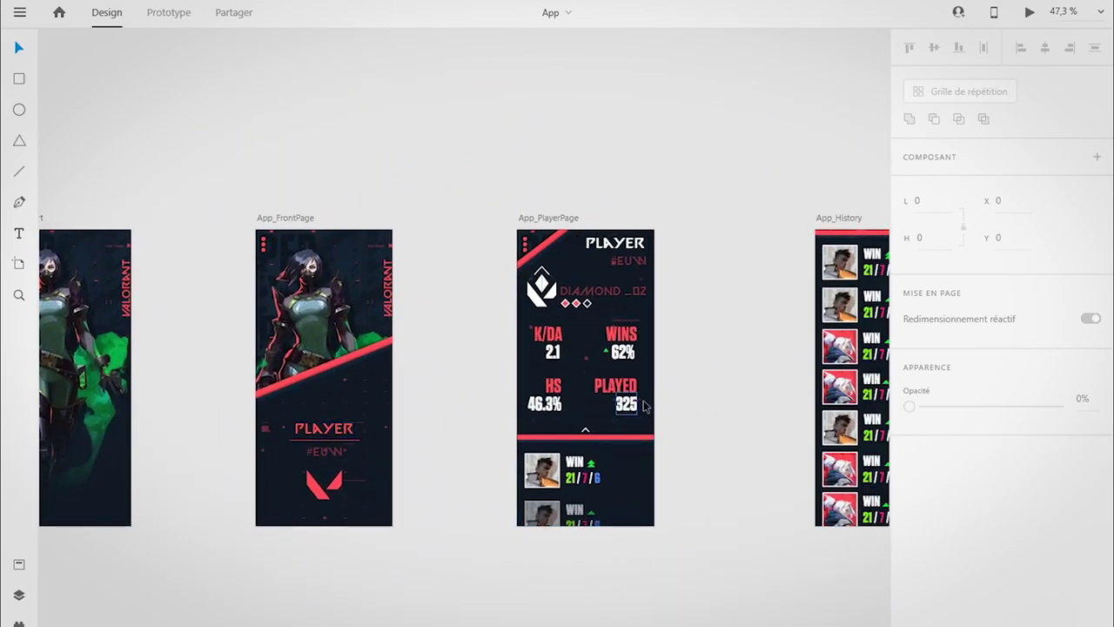
drag(438, 450, 635, 423)
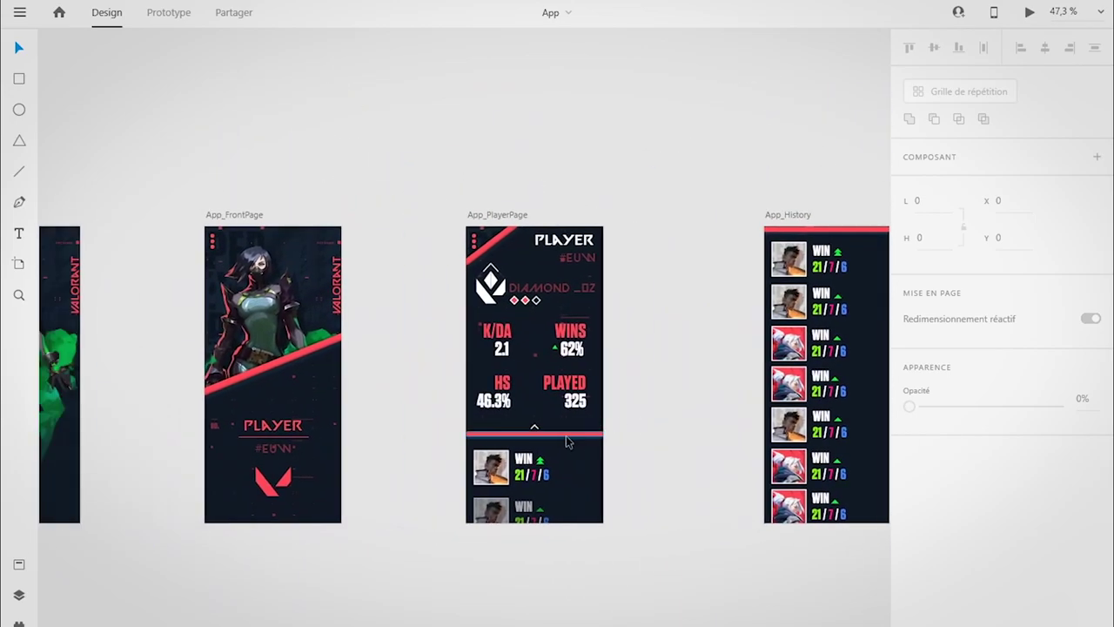
drag(423, 258, 580, 257)
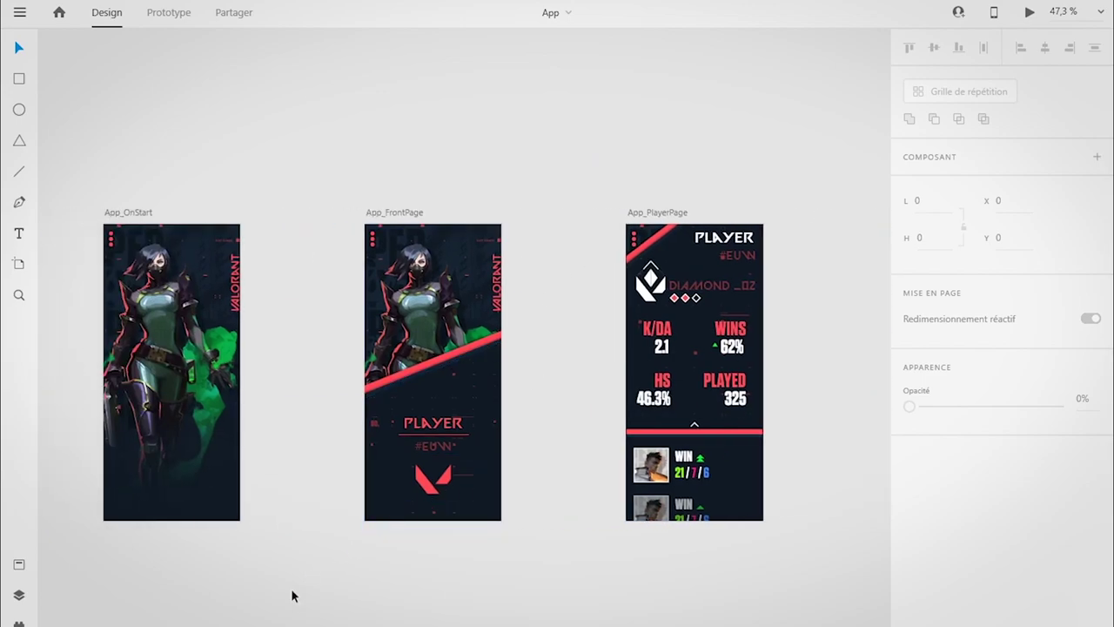
drag(697, 546, 319, 540)
drag(246, 531, 699, 522)
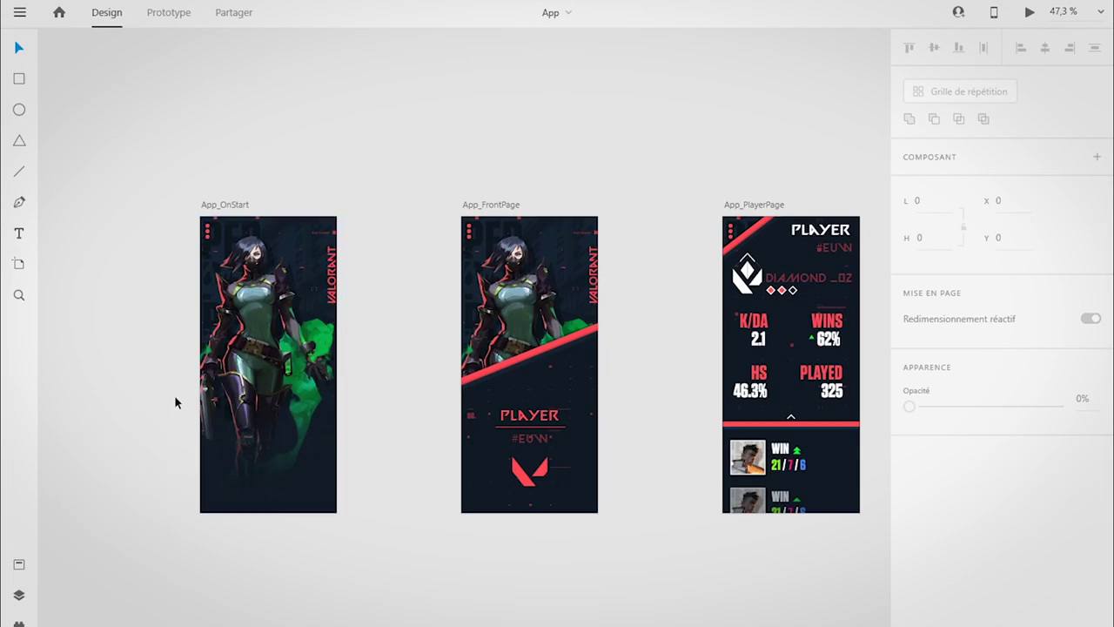
drag(663, 351, 597, 331)
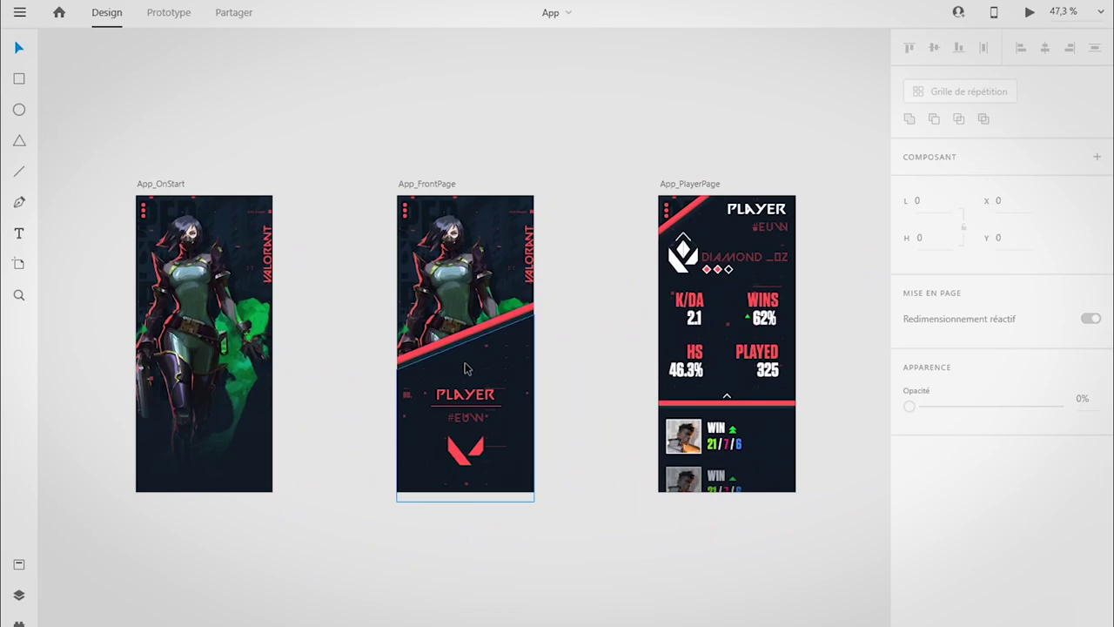
drag(644, 361, 387, 356)
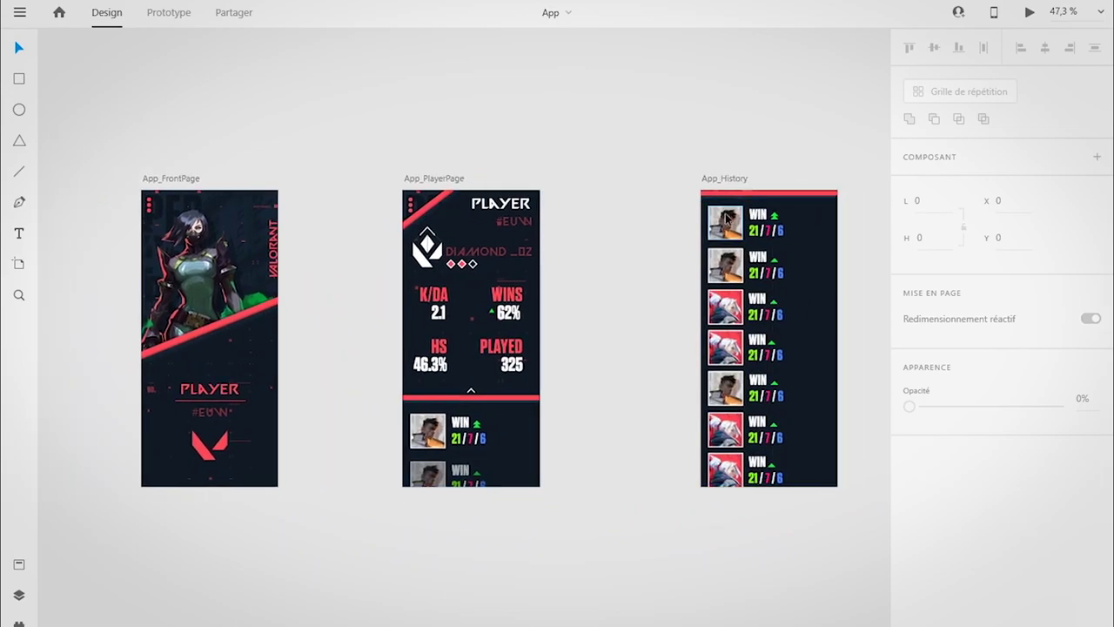
scroll(253, 322, left, 5)
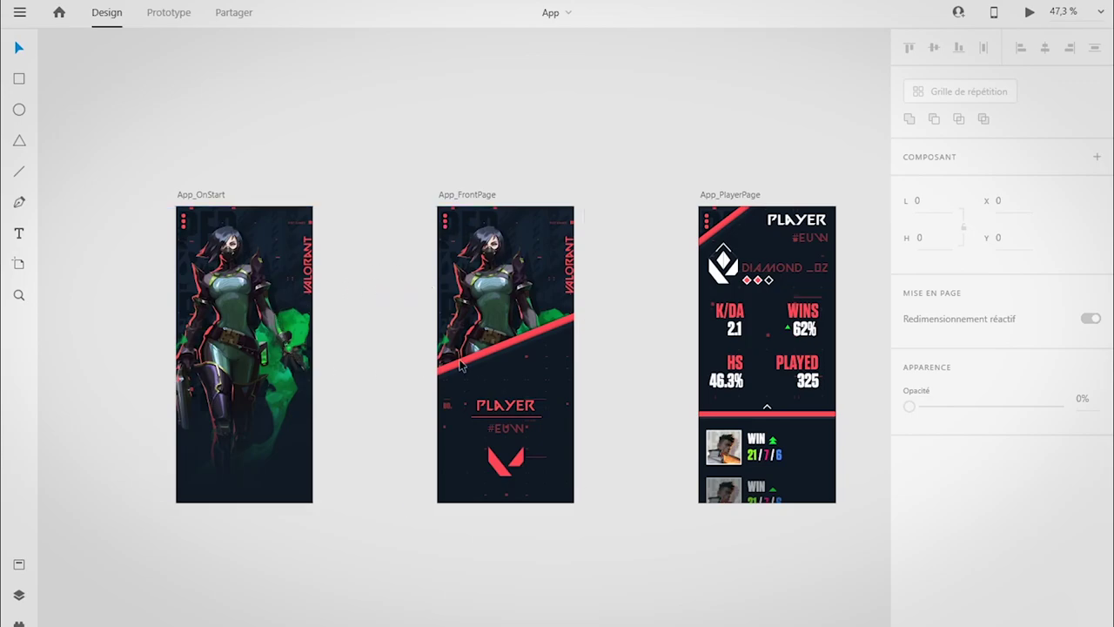
scroll(348, 369, right, 5)
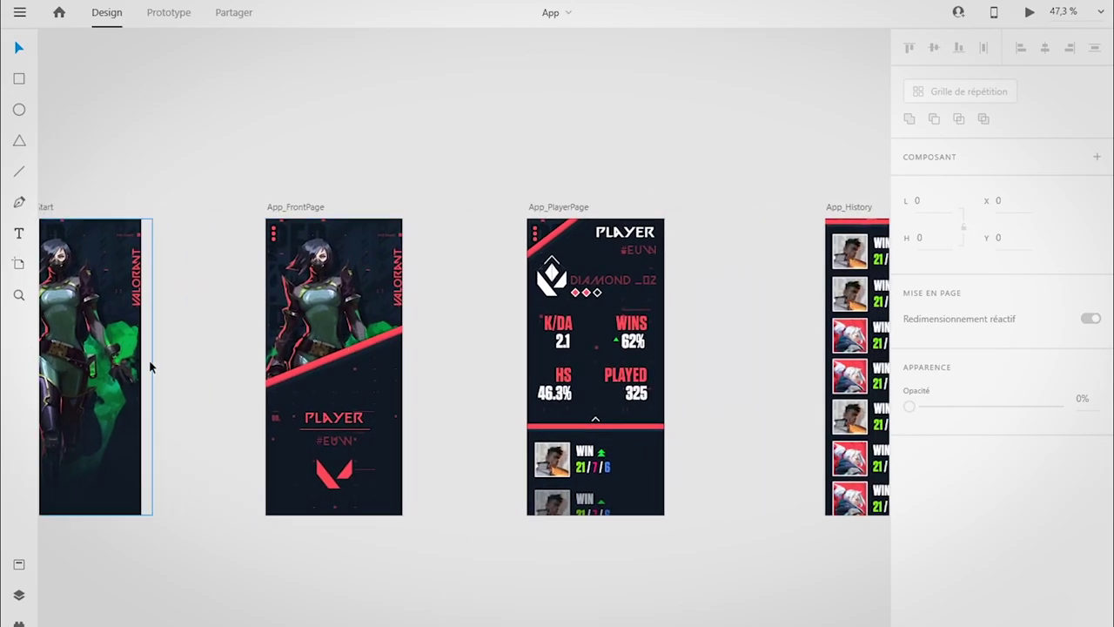
scroll(567, 462, right, 7)
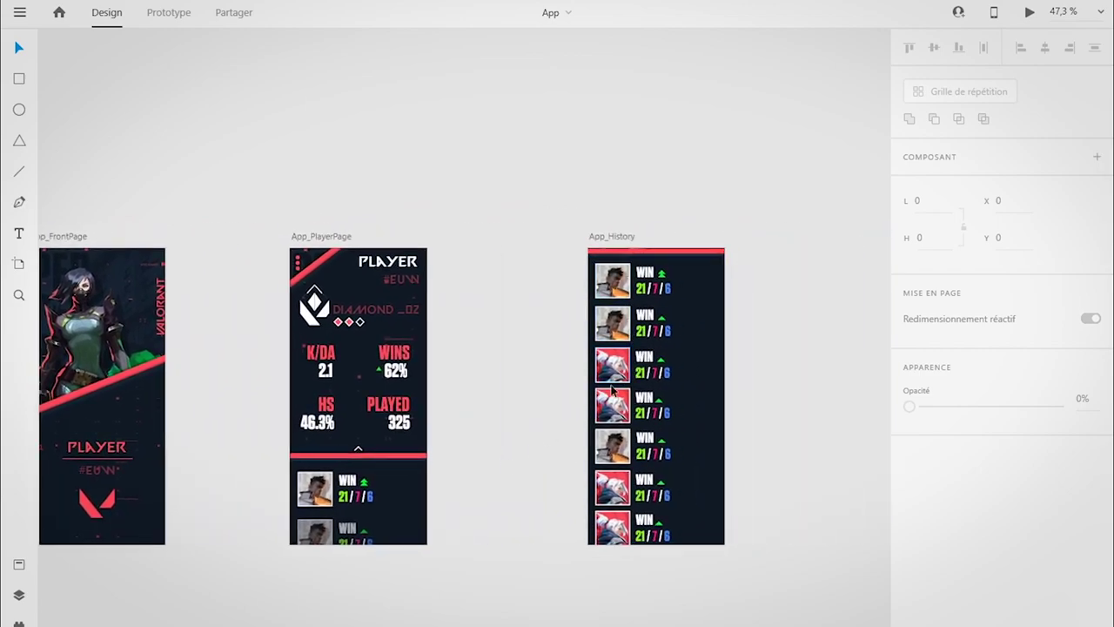
scroll(530, 447, left, 12)
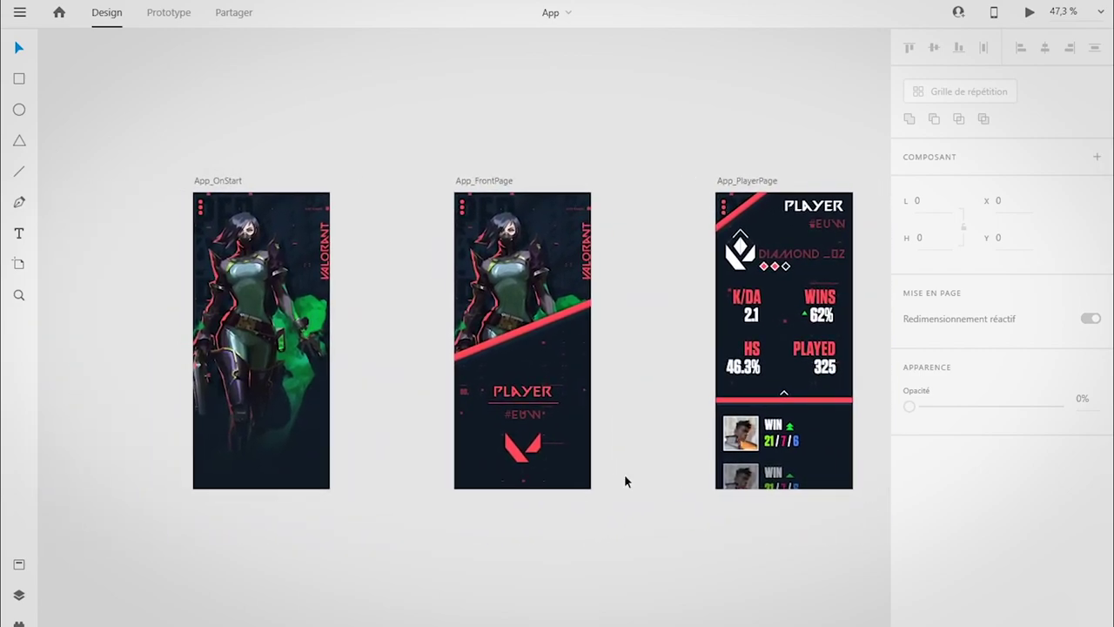
scroll(557, 393, right, 3)
scroll(557, 393, up, 2)
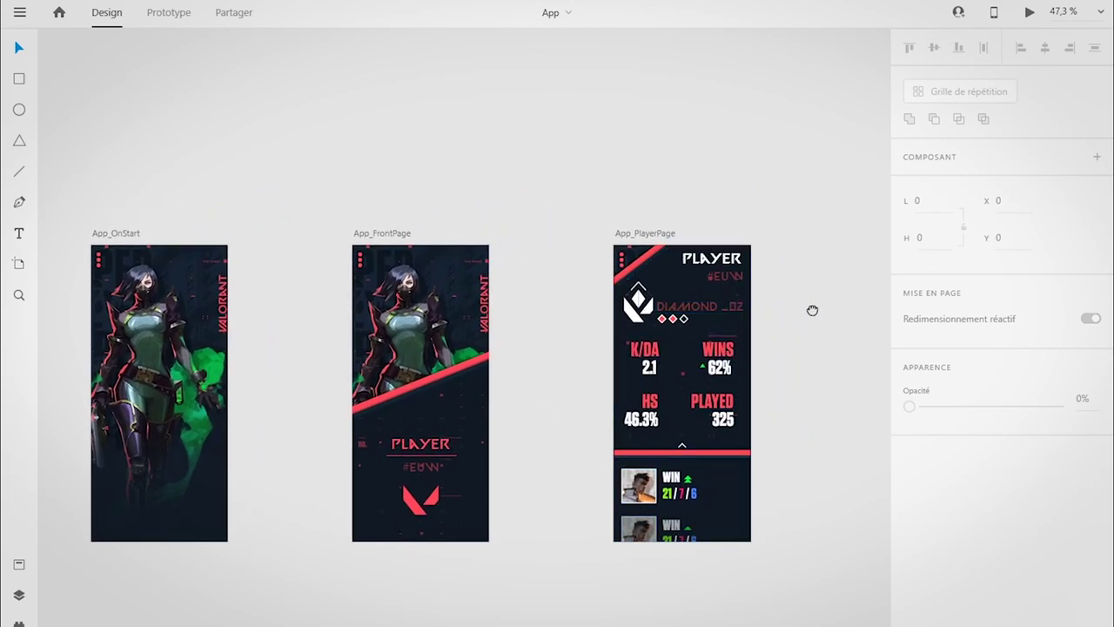
scroll(808, 311, right, 3)
scroll(809, 310, up, 1)
drag(788, 327, 596, 326)
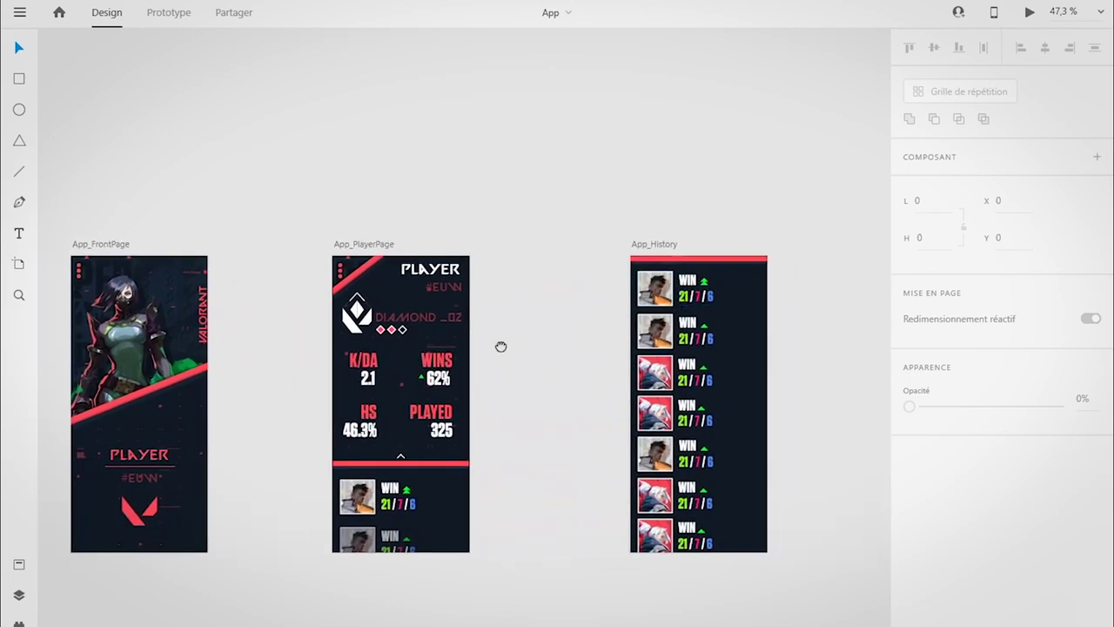
drag(500, 346, 703, 305)
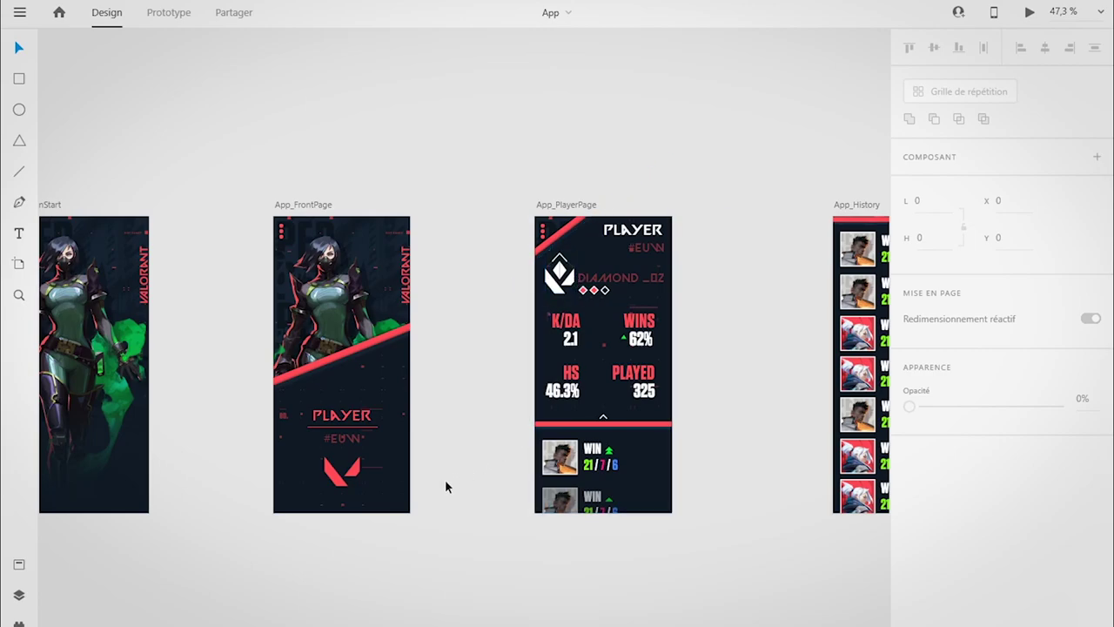
drag(444, 489, 498, 494)
drag(835, 351, 567, 370)
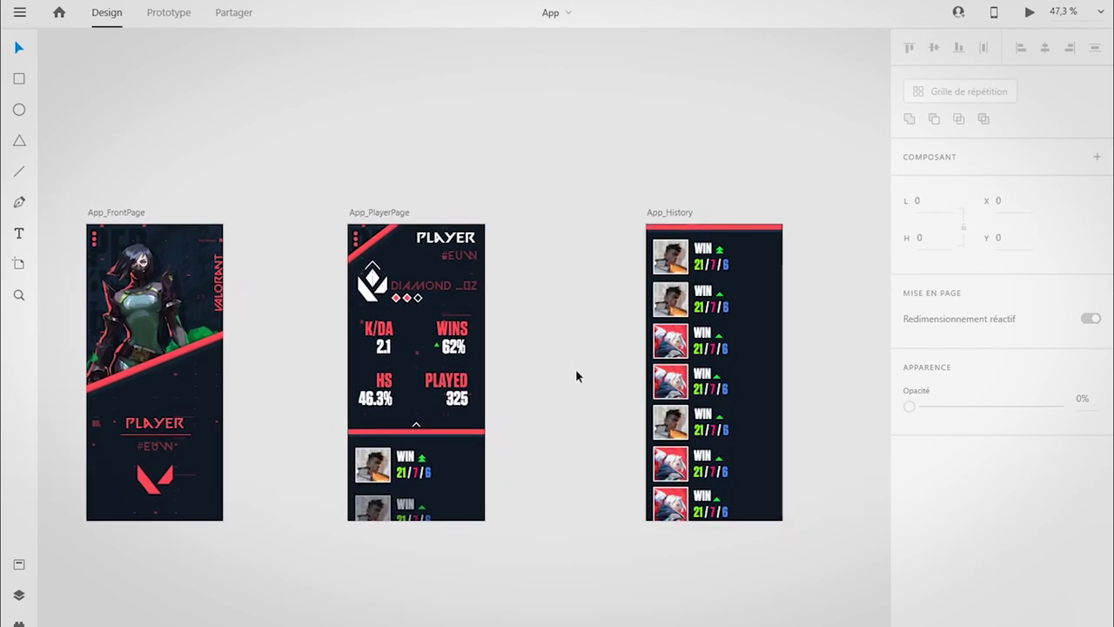
scroll(629, 406, left, 5)
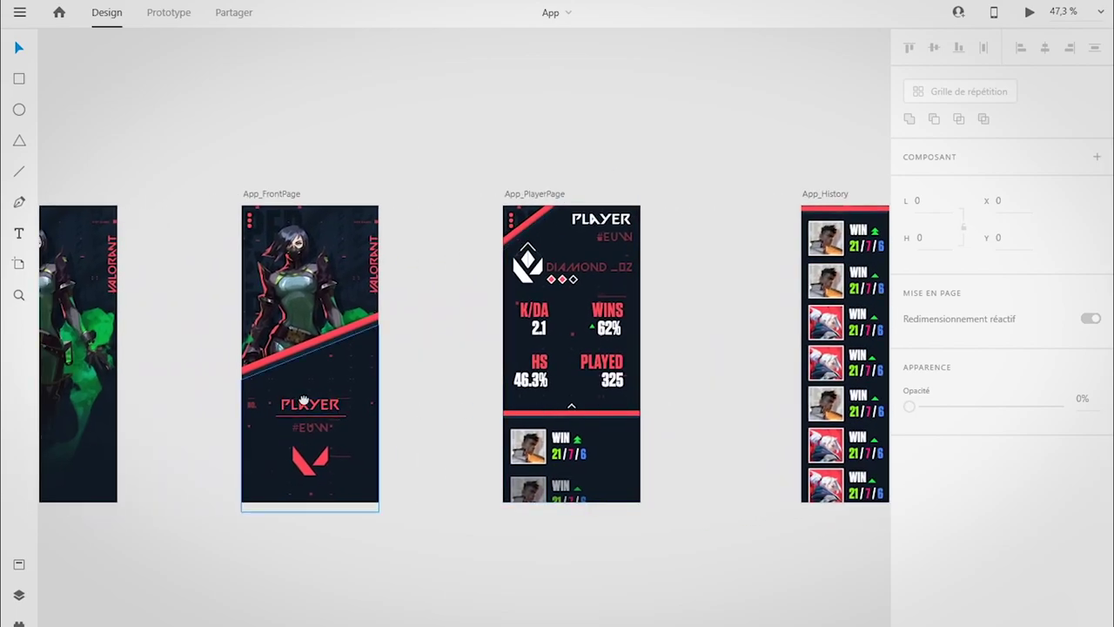
drag(285, 409, 585, 403)
drag(704, 422, 579, 435)
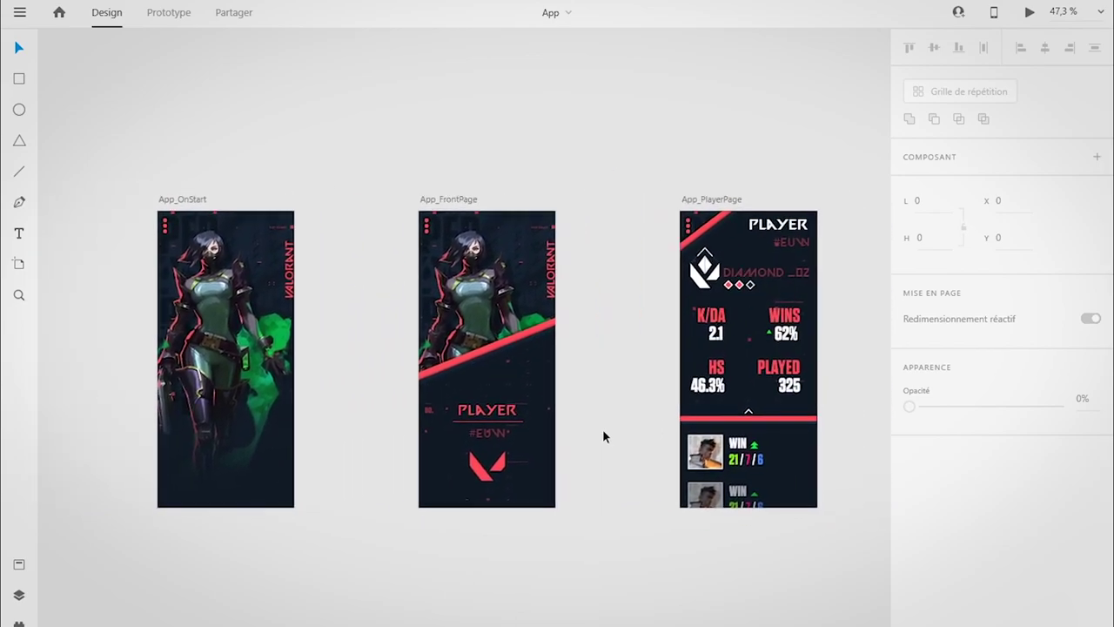
drag(608, 248, 446, 236)
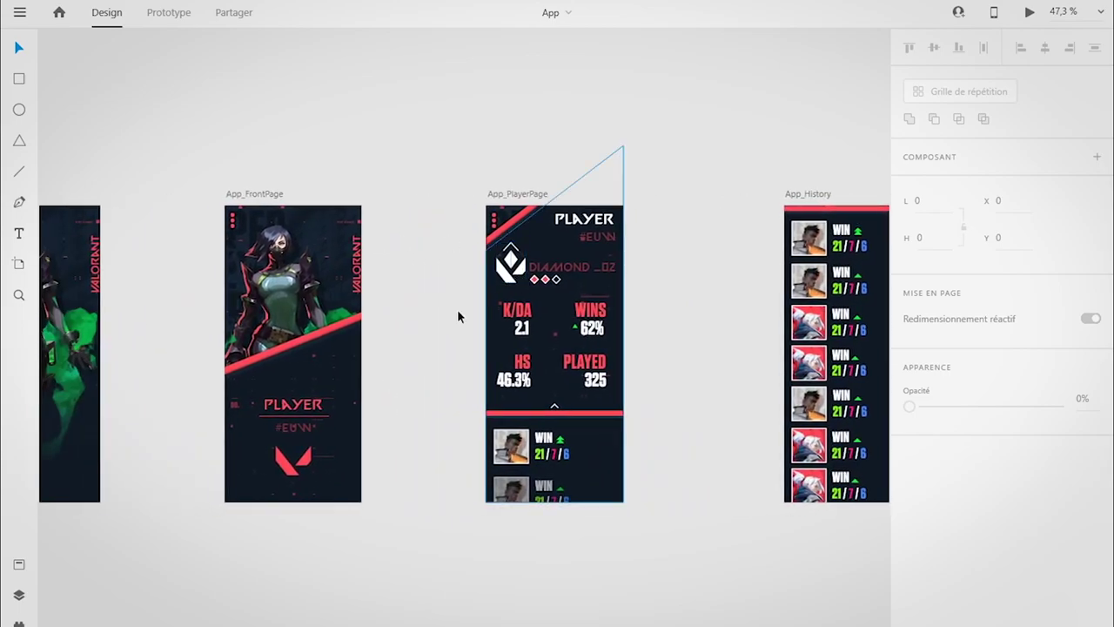
drag(388, 337, 592, 339)
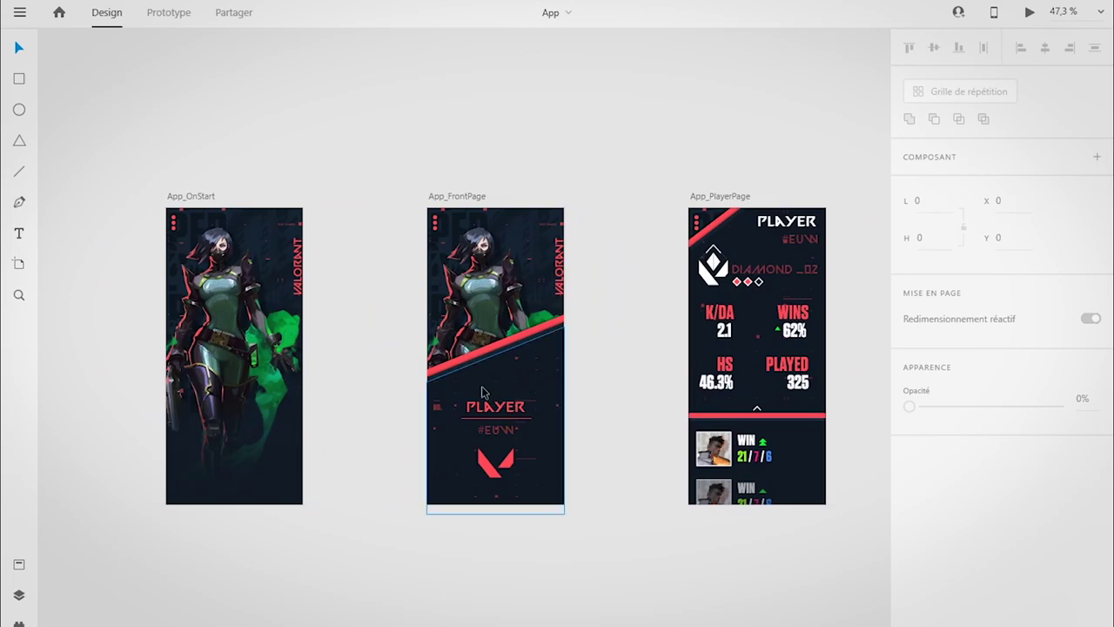
Step: Examine the app screens in order, from the start screen through the front and player pages to the match history
drag(589, 420, 810, 369)
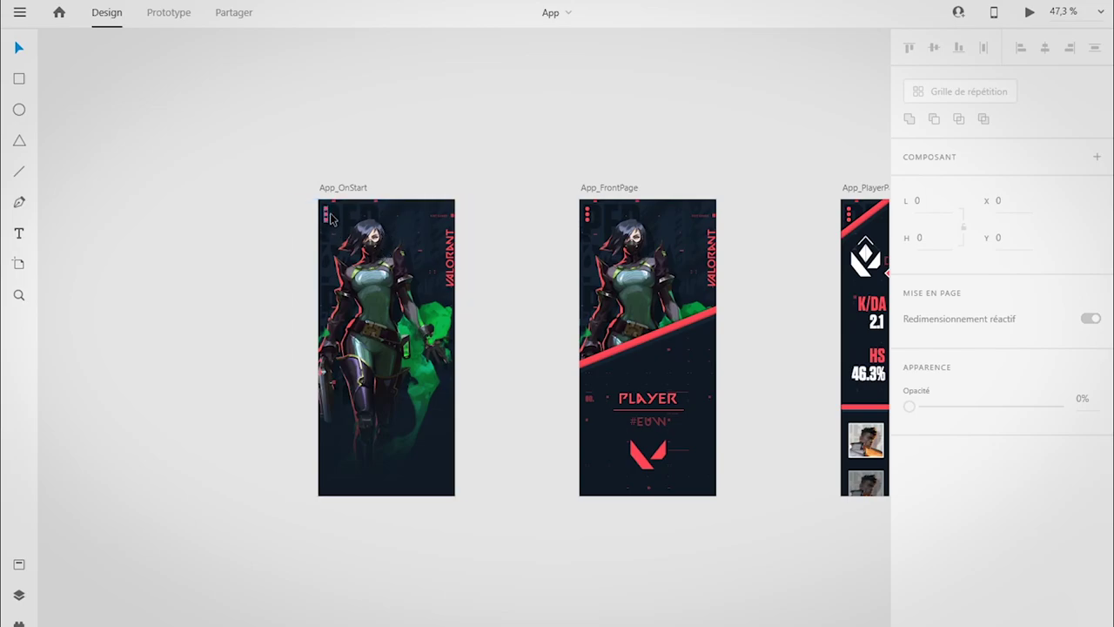
drag(510, 281, 410, 254)
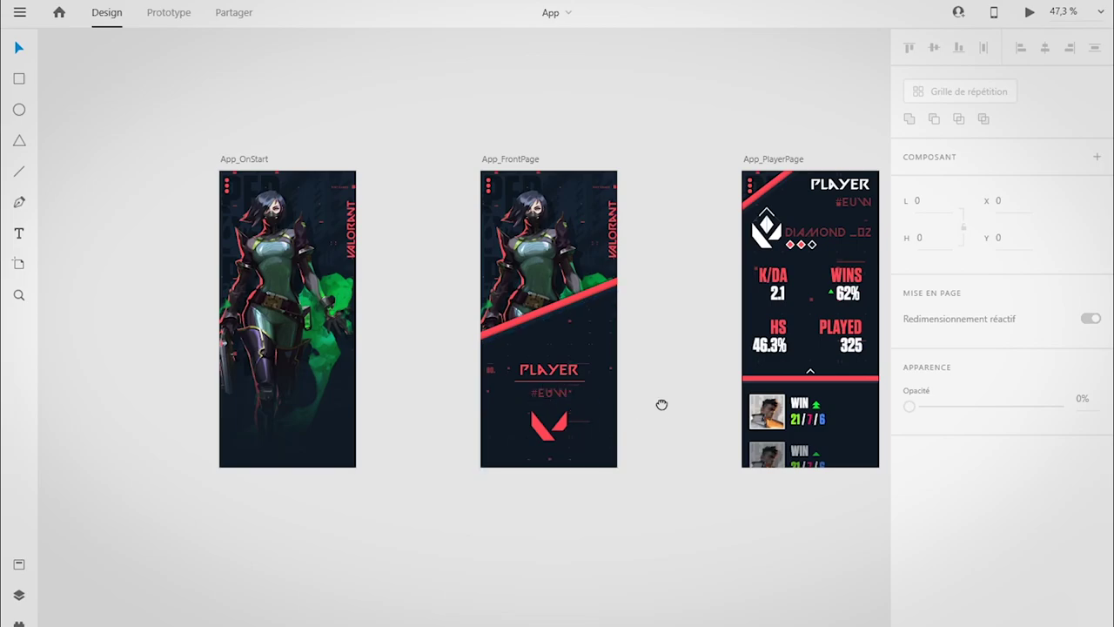
scroll(659, 403, right, 3)
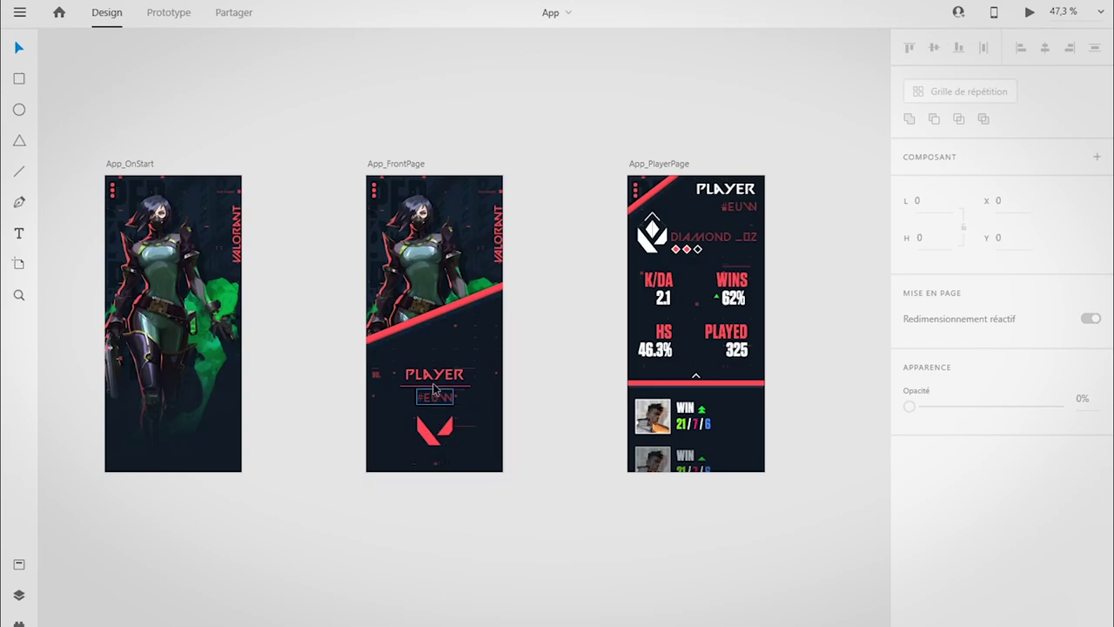
drag(546, 409, 428, 421)
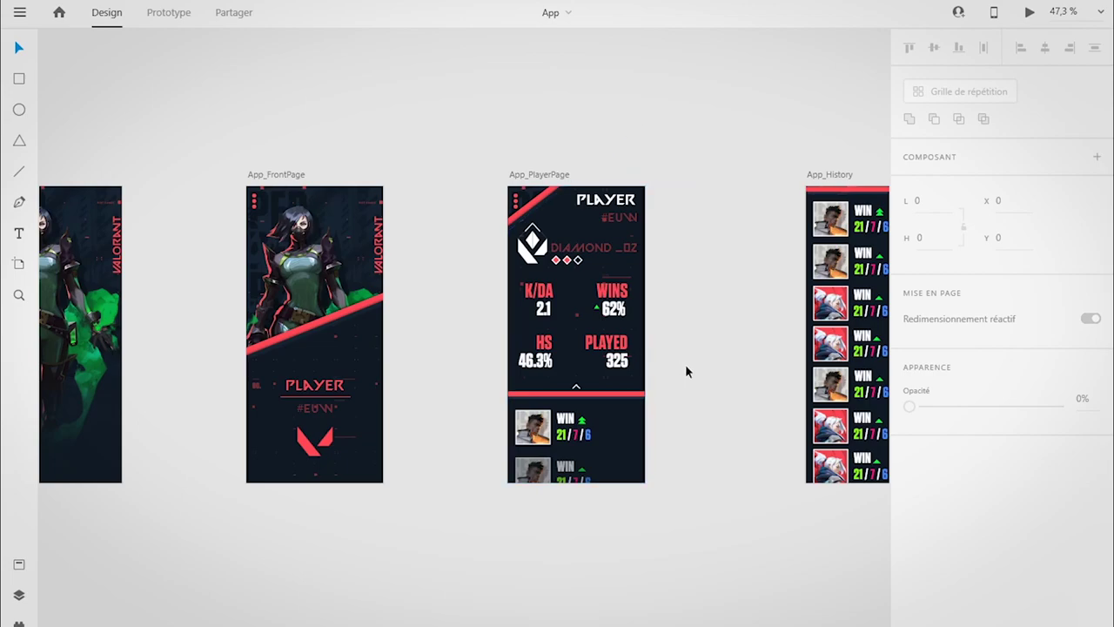
drag(685, 364, 592, 330)
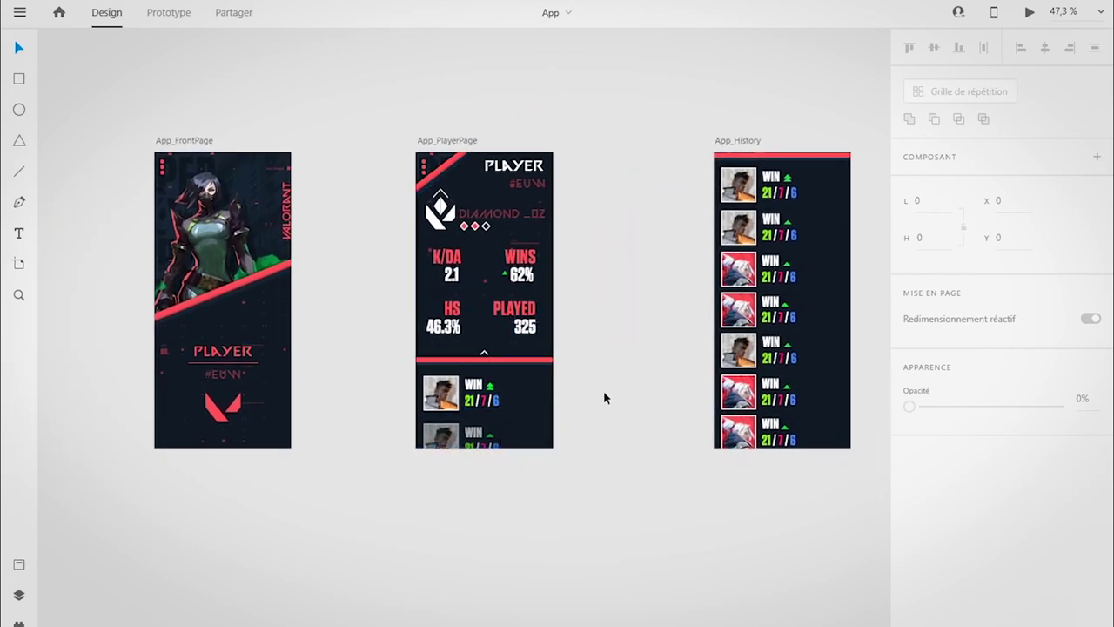
drag(645, 371, 464, 409)
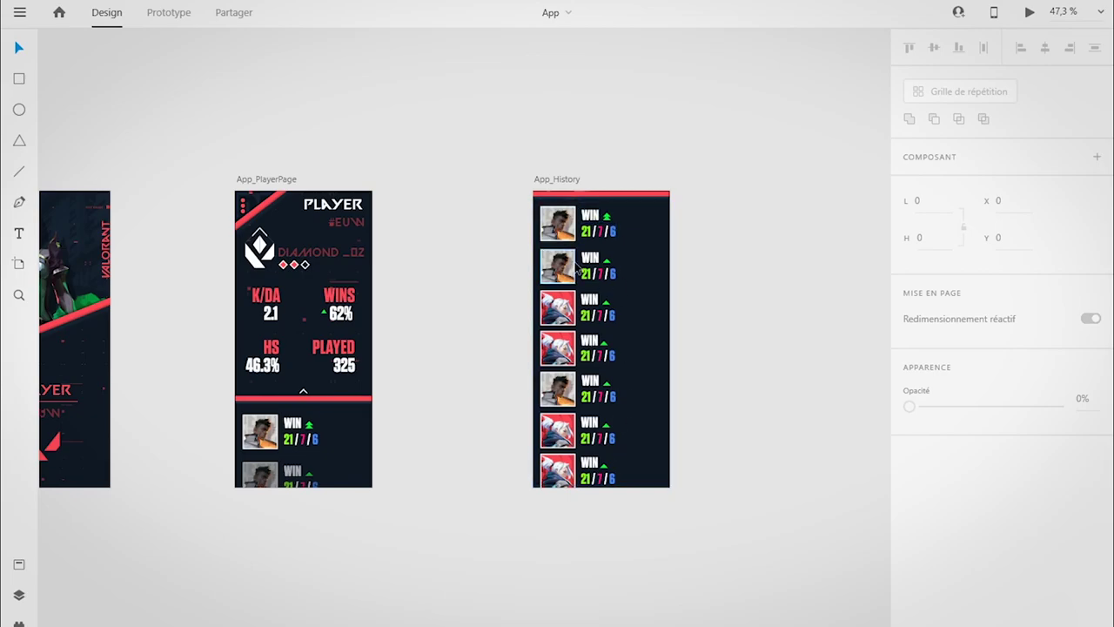
scroll(557, 223, right, 5)
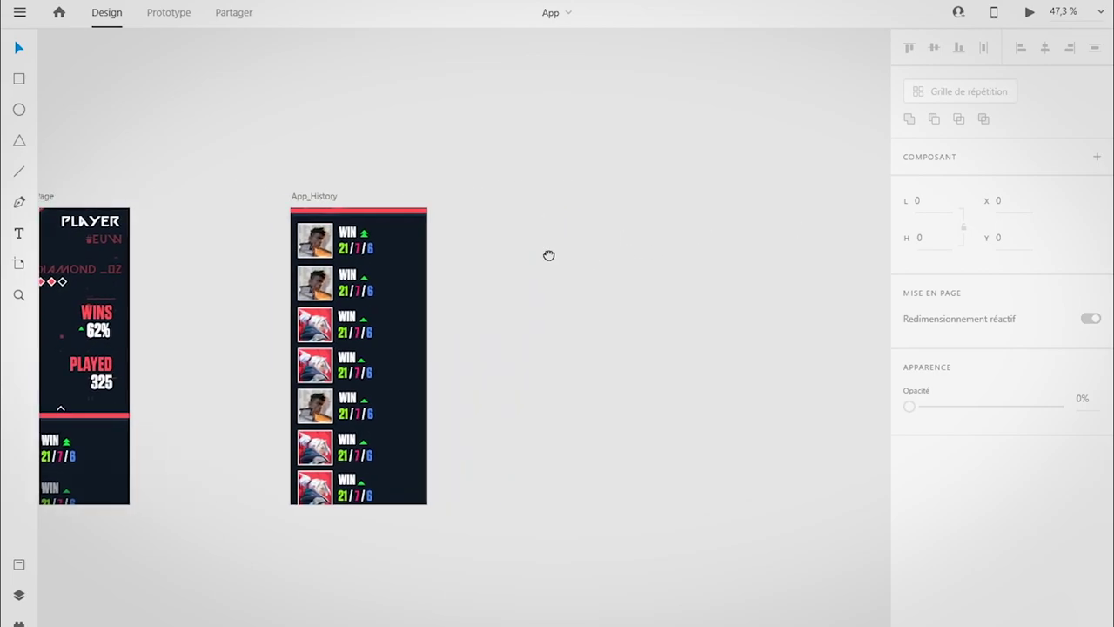
scroll(659, 370, left, 12)
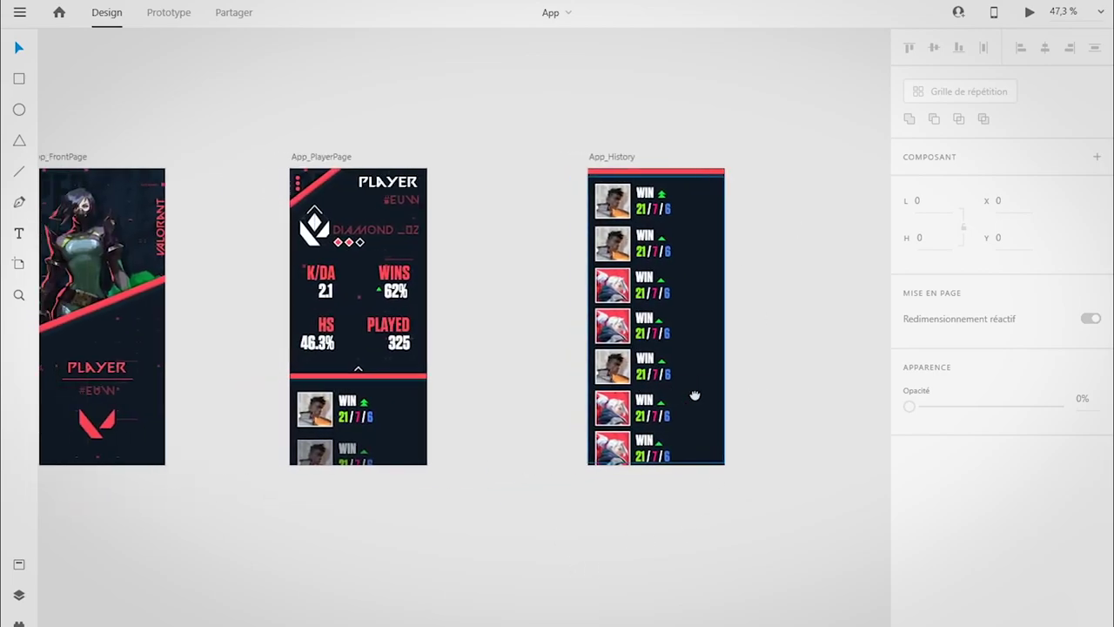
scroll(391, 311, right, 6)
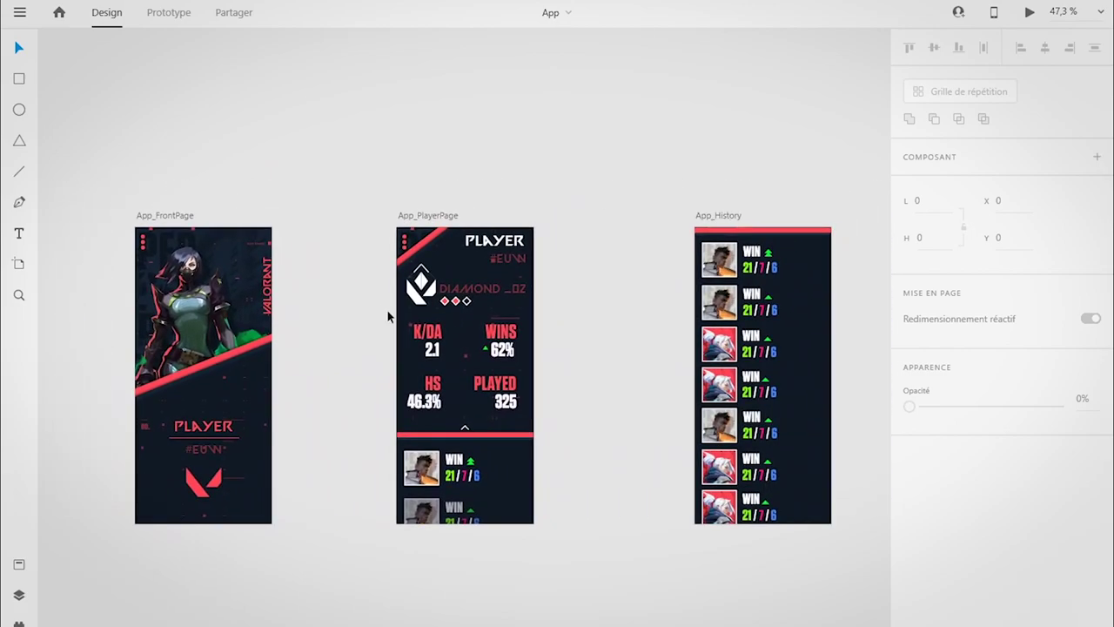
scroll(390, 360, left, 6)
scroll(390, 361, down, 2)
scroll(529, 338, right, 8)
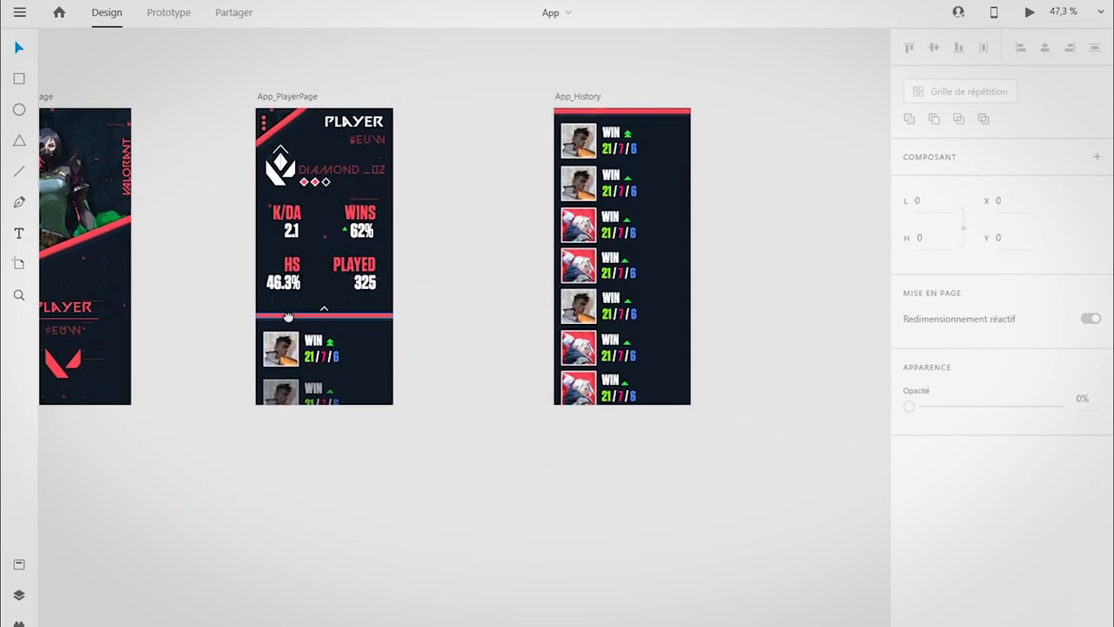
scroll(396, 427, left, 2)
scroll(396, 426, up, 2)
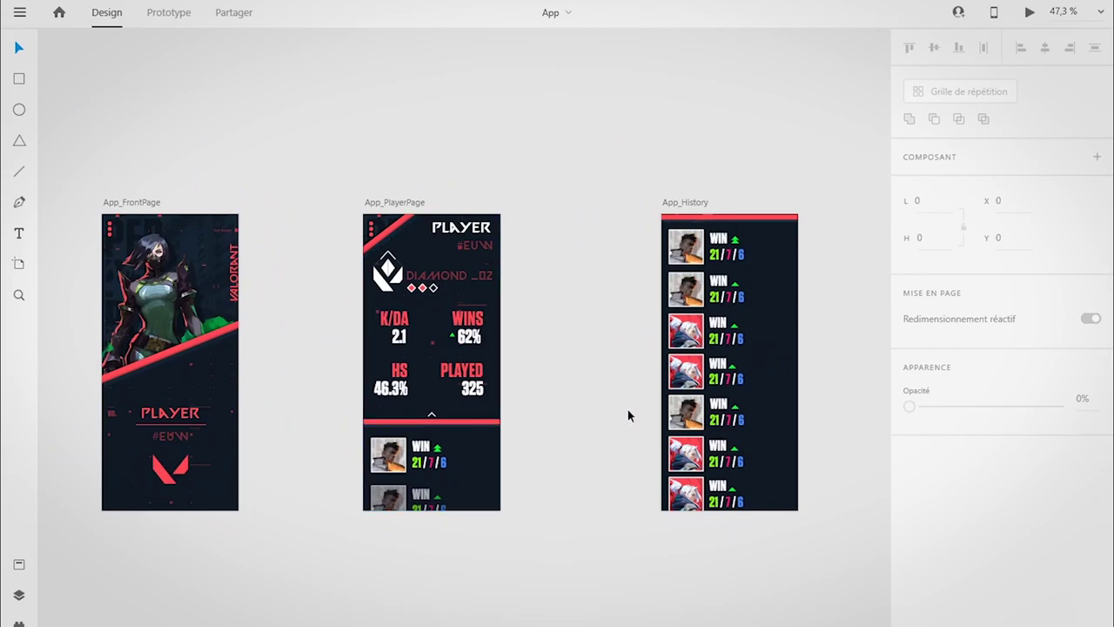
drag(296, 408, 631, 392)
scroll(470, 397, up, 2)
scroll(470, 393, down, 1)
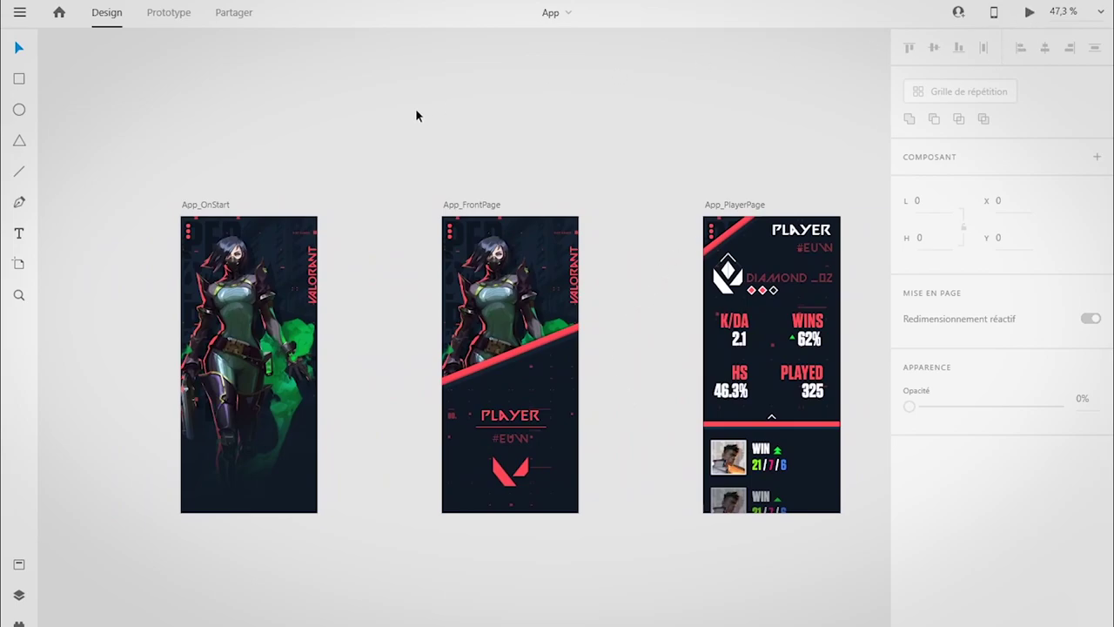
Step: Preview the prototype from the App_OnStart artboard and advance from the front page to the player page
click(212, 206)
click(172, 12)
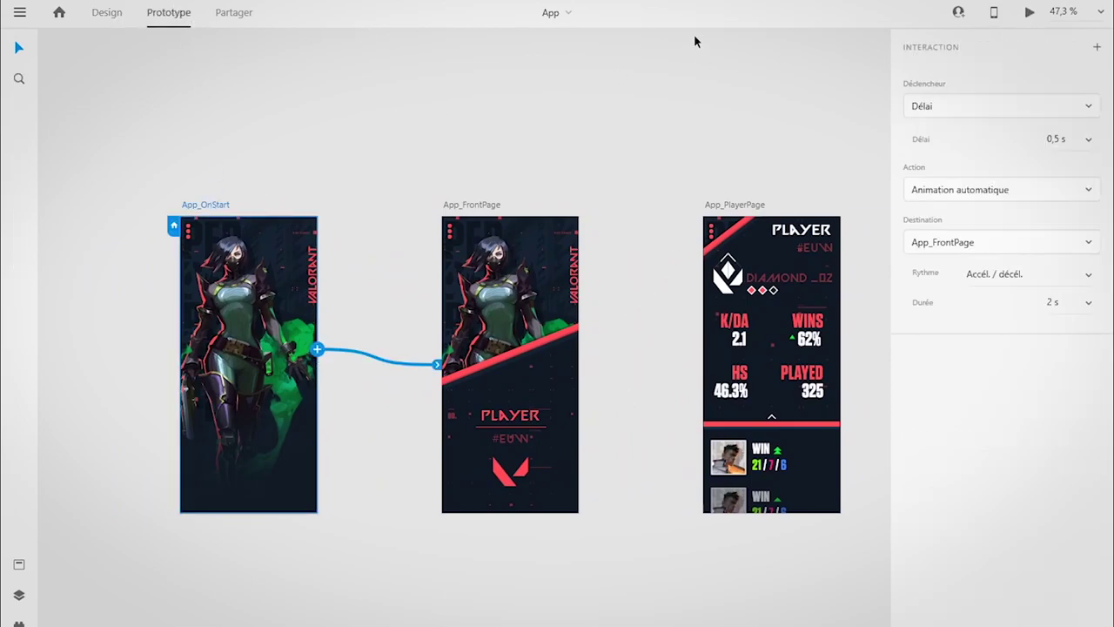
click(1032, 13)
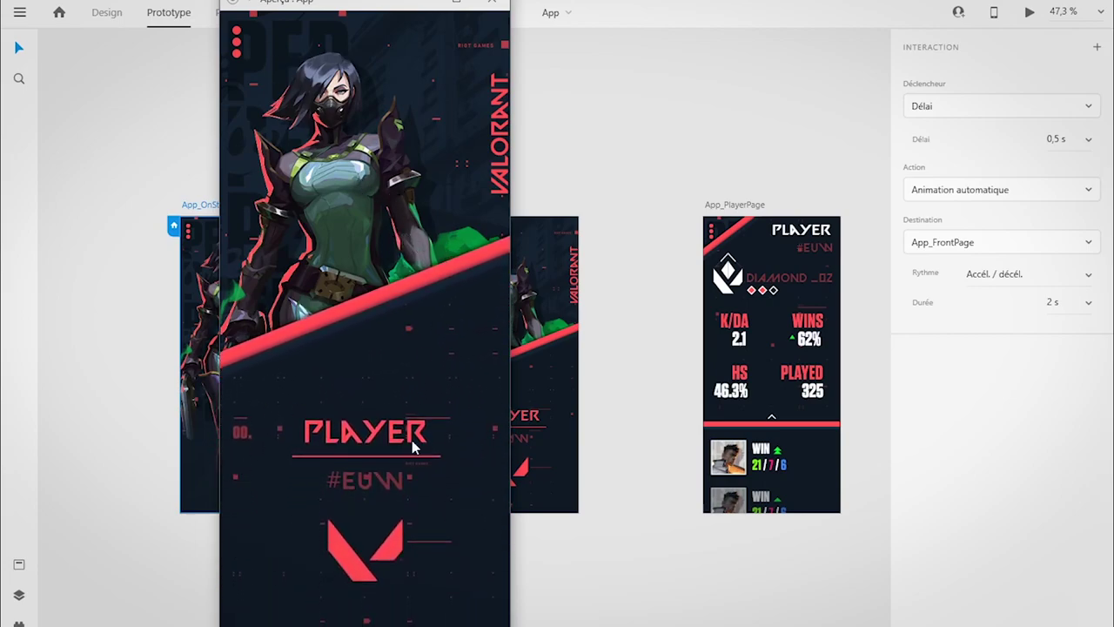
click(372, 557)
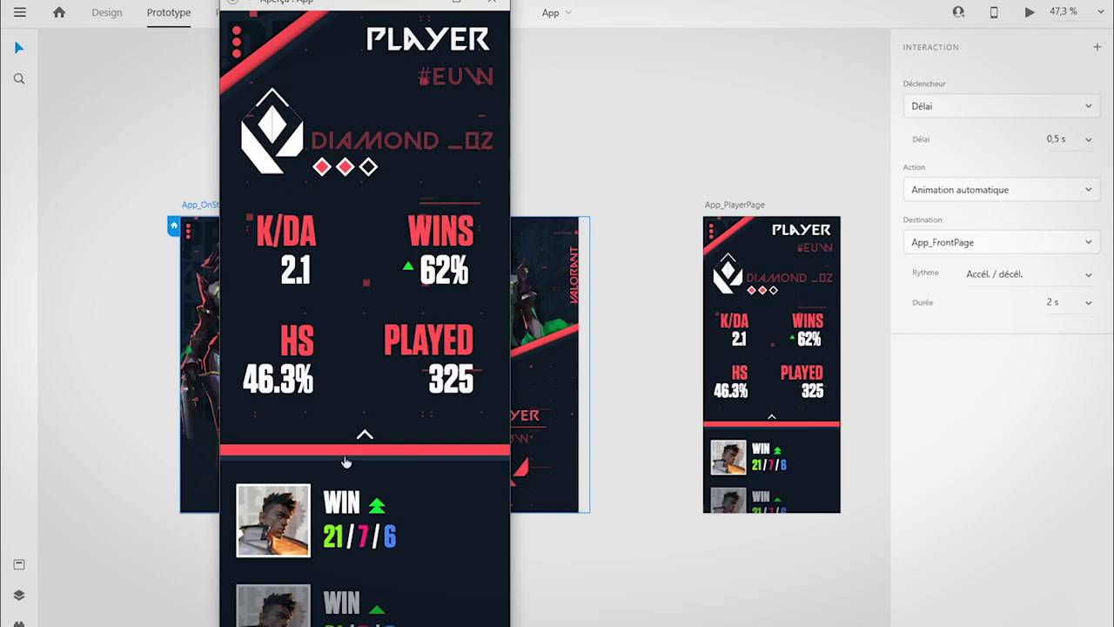
Step: Advance the prototype preview from the player page to the match history, and close the preview
click(364, 433)
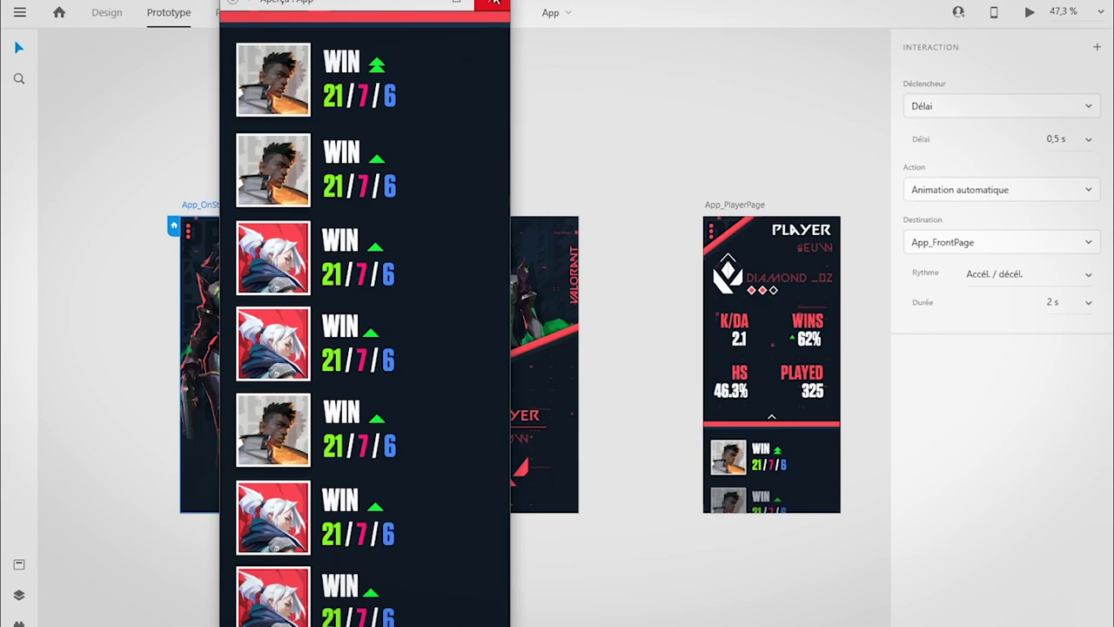
click(494, 3)
Step: Compare the layouts of the App_OnStart, App_FrontPage, App_PlayerPage and App_History artboards, clearing the artboard selection
drag(653, 282, 193, 277)
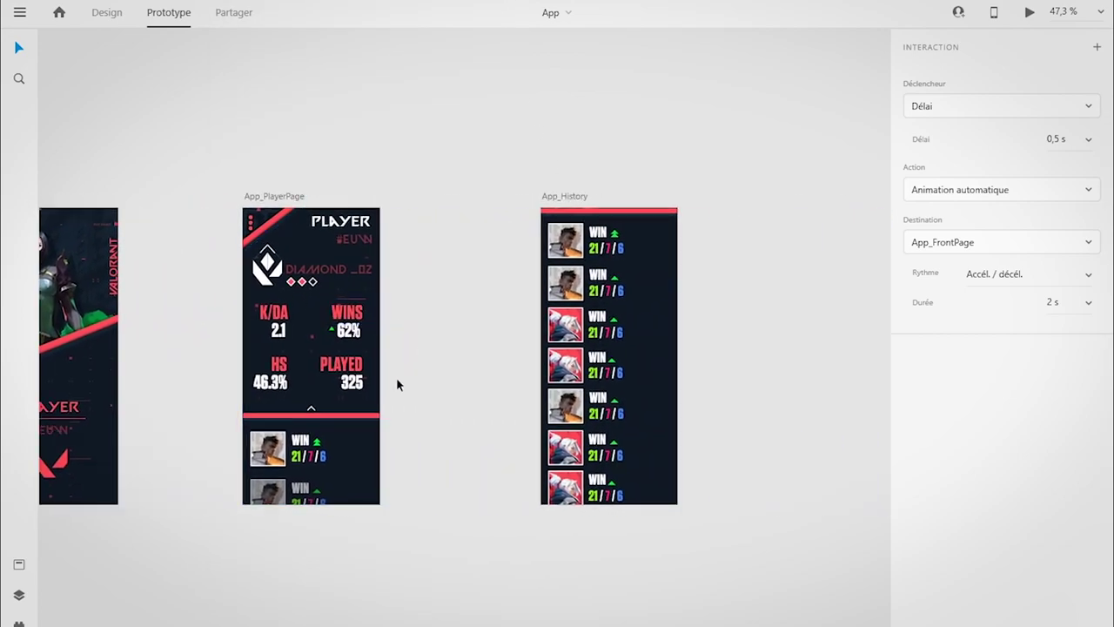
drag(388, 391, 555, 359)
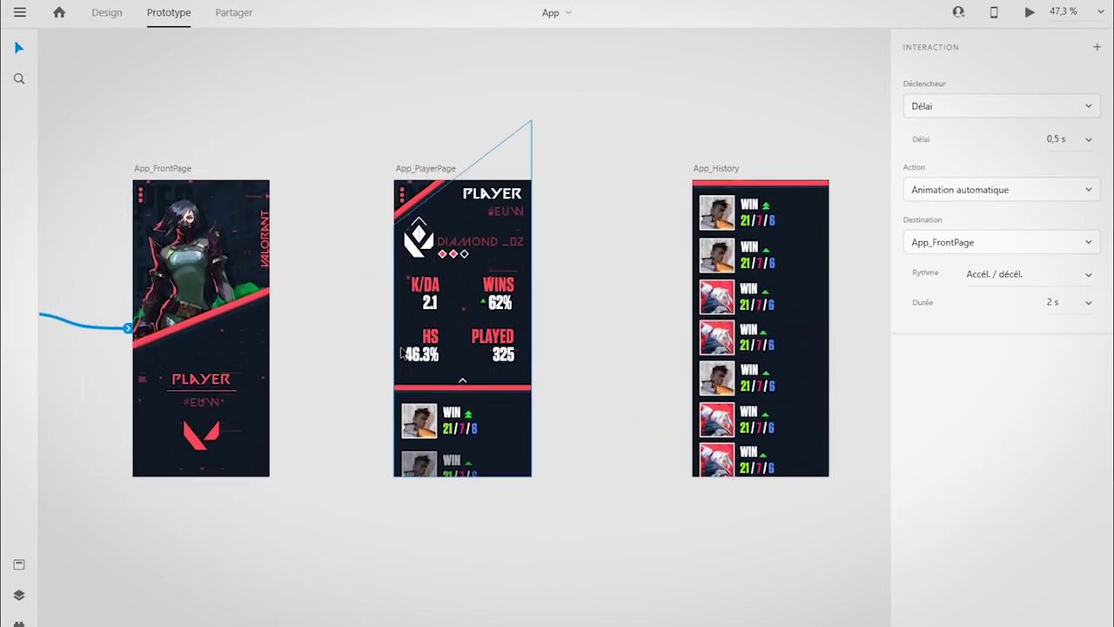
drag(253, 342, 481, 363)
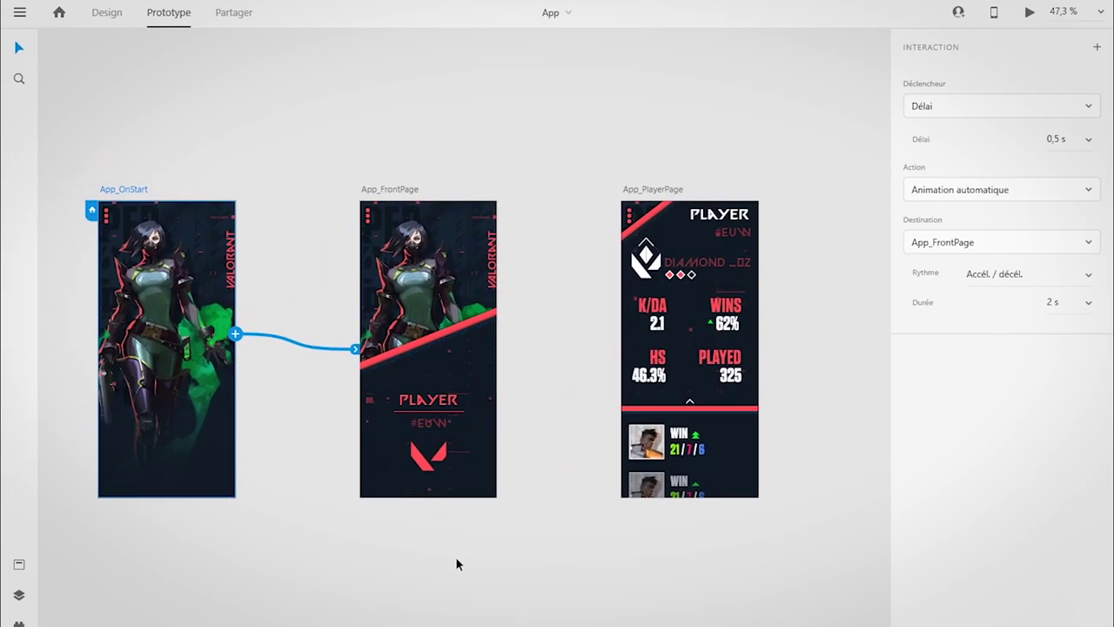
drag(759, 265, 610, 263)
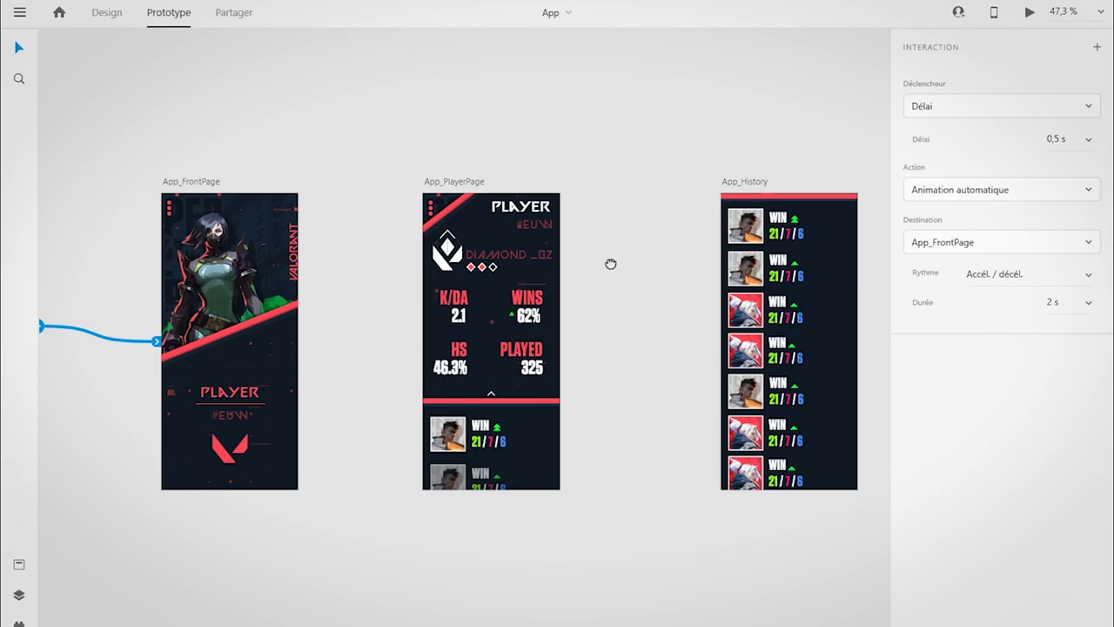
scroll(609, 267, left, 6)
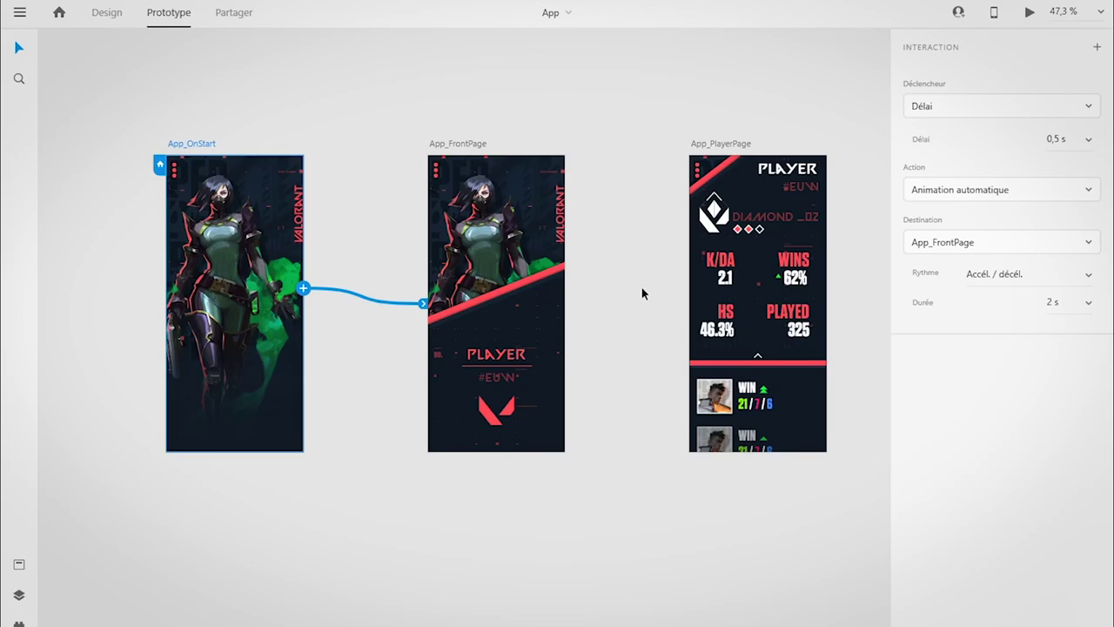
drag(640, 302, 548, 326)
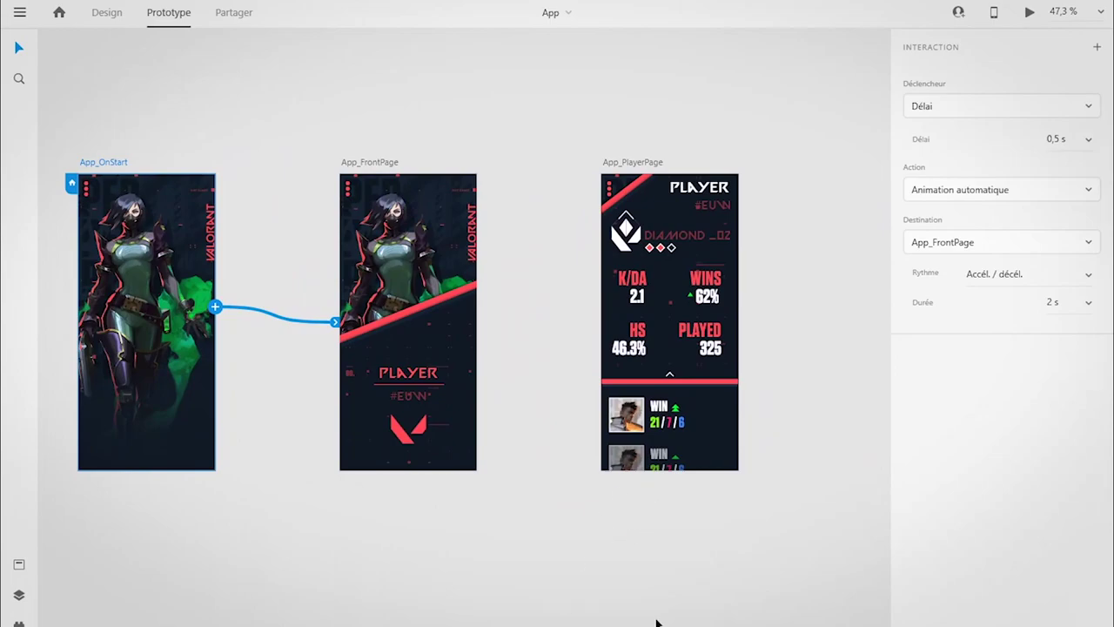
click(701, 491)
drag(701, 491, 530, 515)
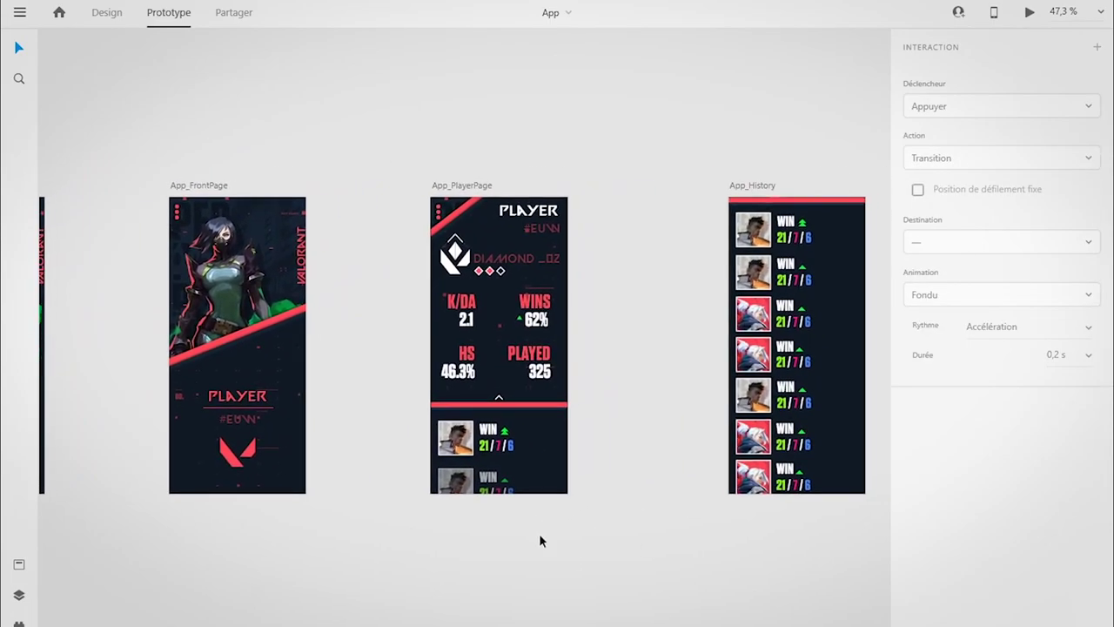
drag(848, 487, 688, 495)
scroll(687, 495, left, 10)
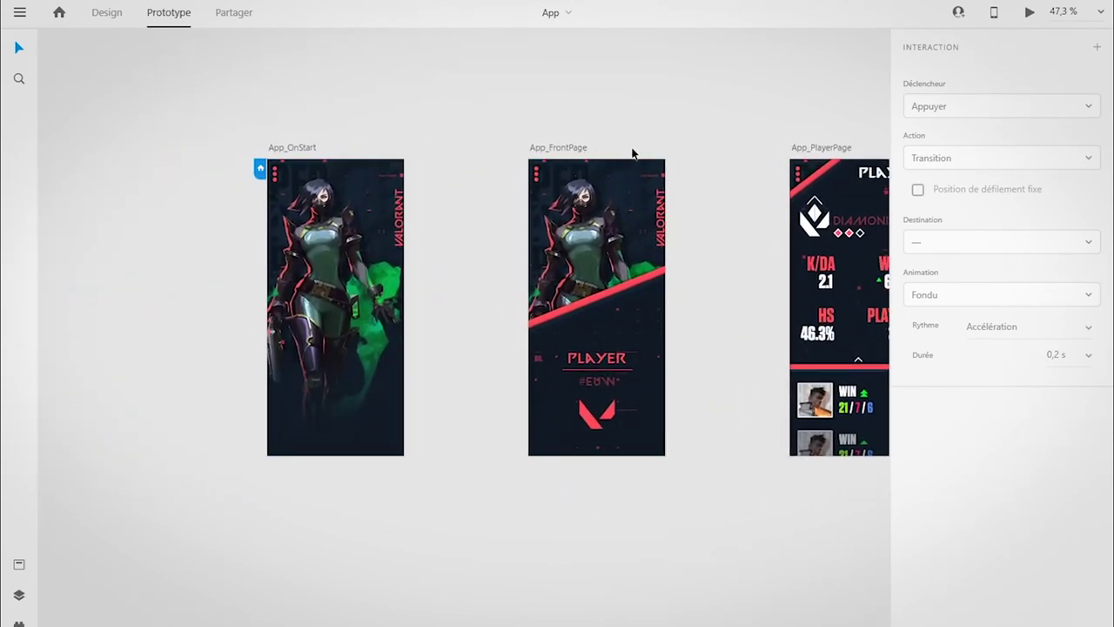
drag(714, 224, 542, 283)
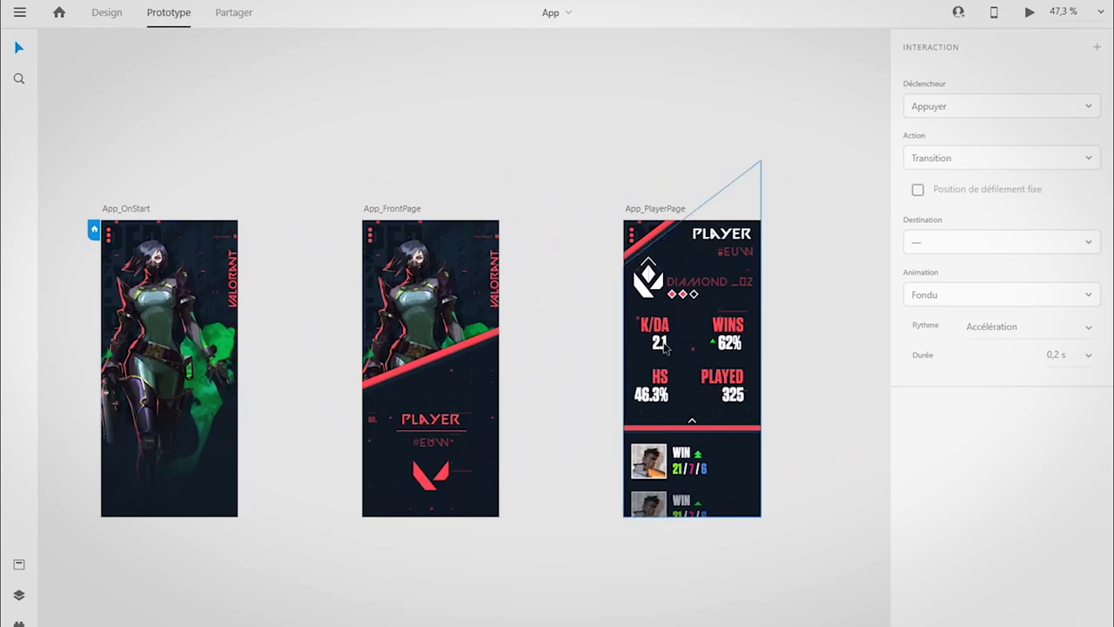
drag(674, 340, 414, 309)
drag(241, 382, 633, 356)
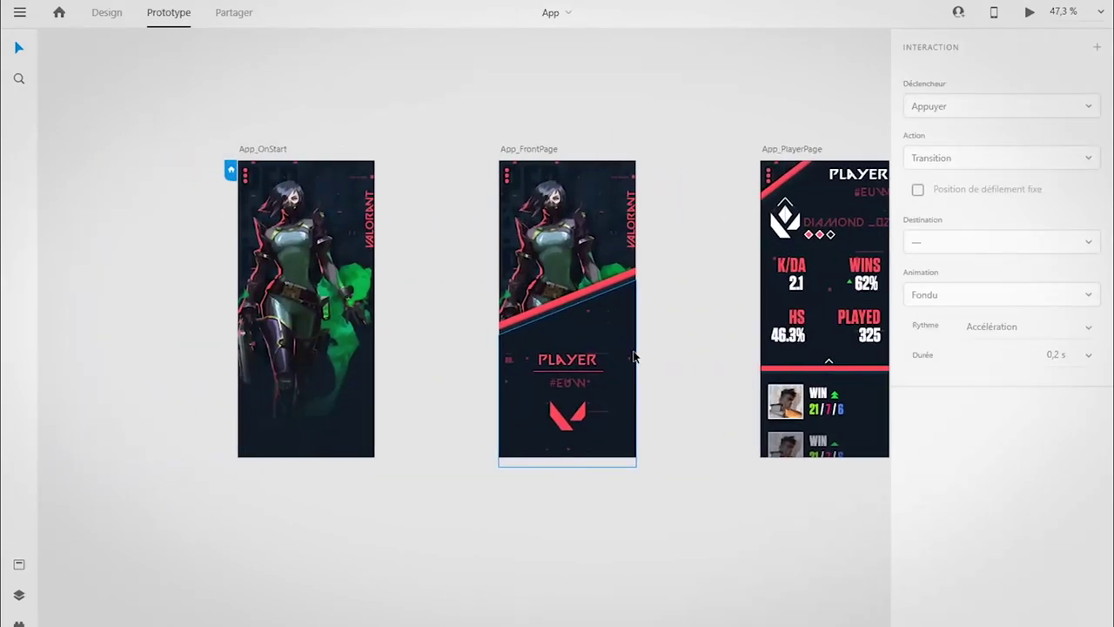
drag(671, 403, 365, 465)
drag(664, 426, 563, 437)
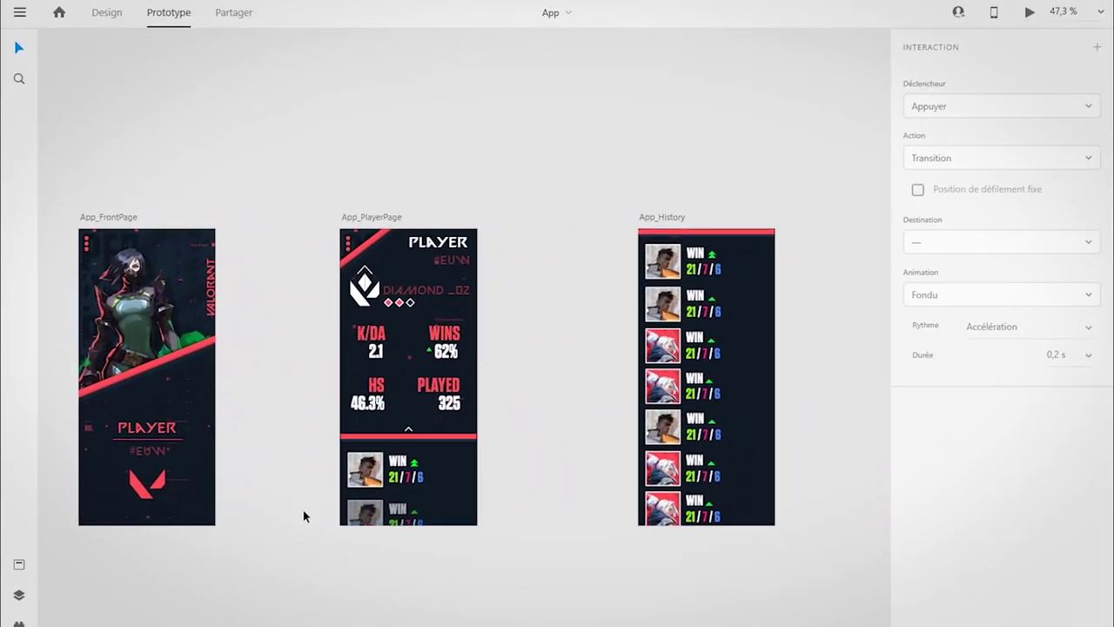
drag(417, 514, 653, 489)
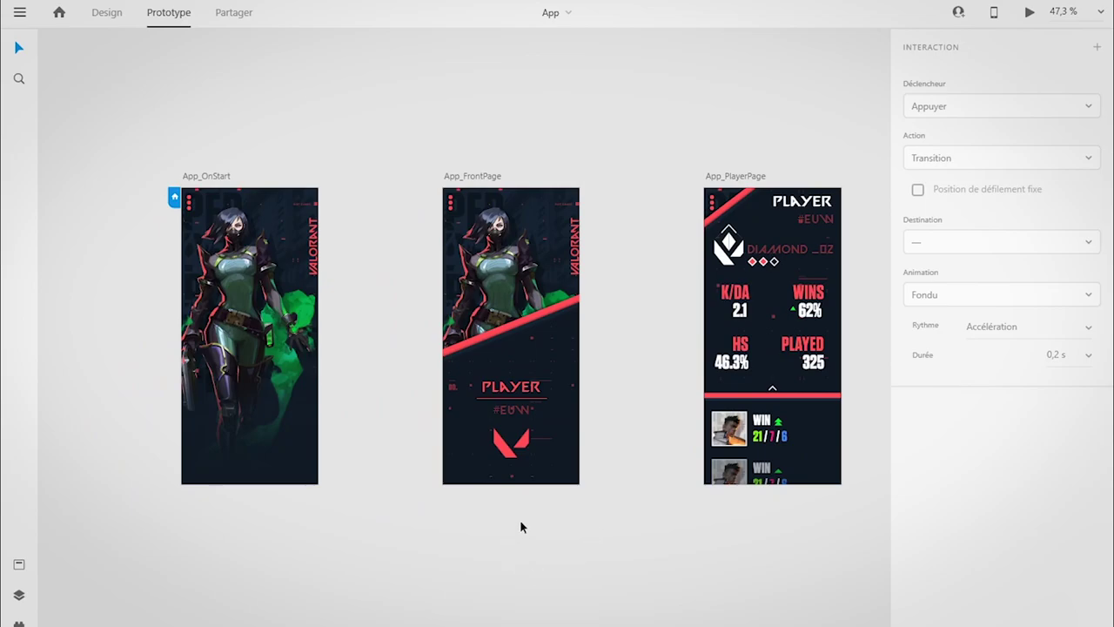
mouse_move(652, 495)
mouse_down()
mouse_move(591, 503)
mouse_move(605, 537)
mouse_up()
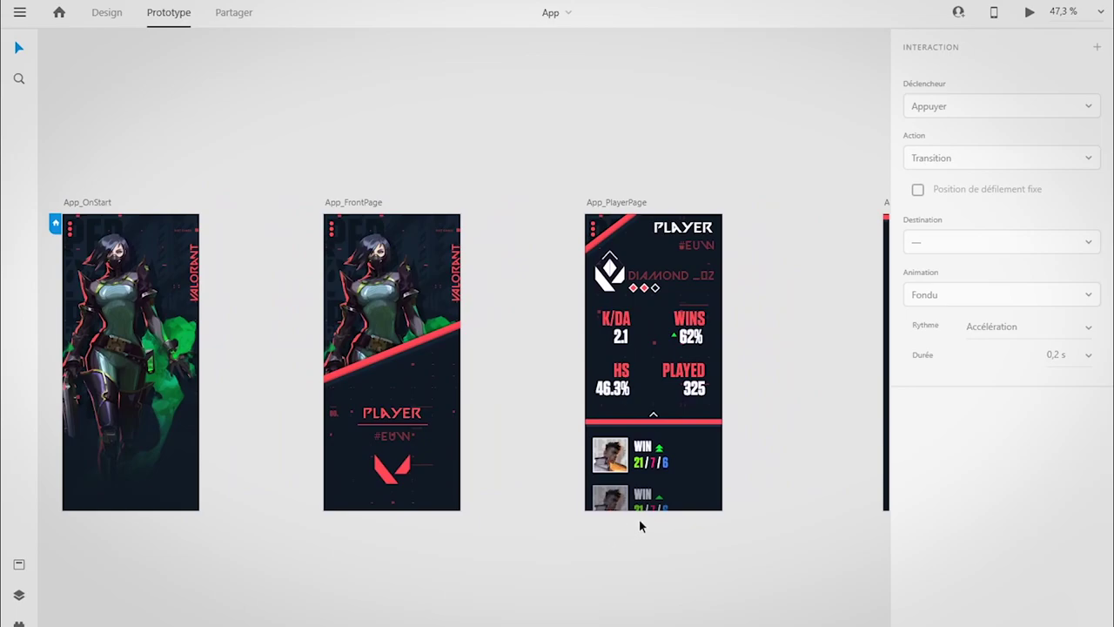